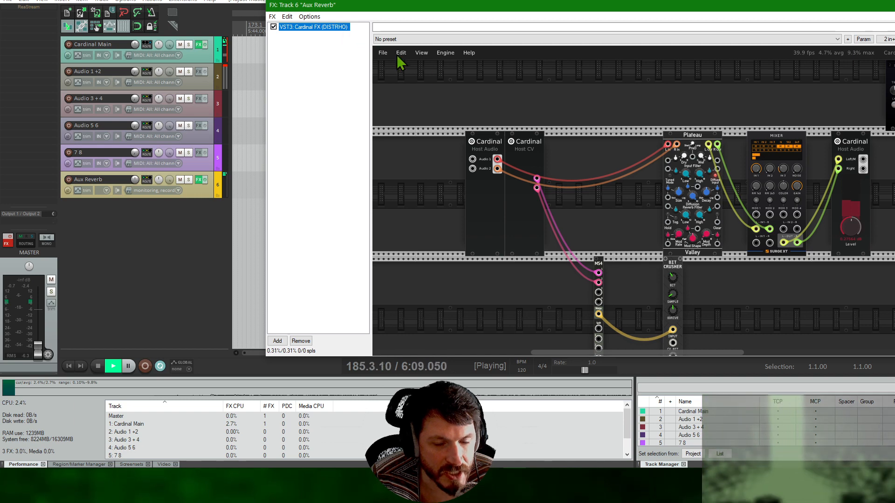
Switch to the browser to check the Cardinal routing notes in Notion and the SoundCloud playlist, and return to REAPER.
{"action": "left_click_drag", "start_coordinate": [452, 108], "coordinate": [432, 126]}
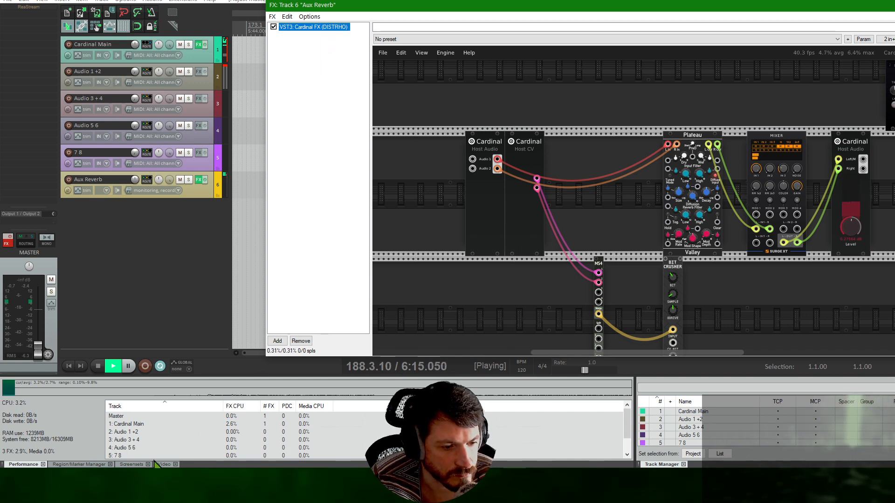
{"action": "key", "text": "alt+Tab"}
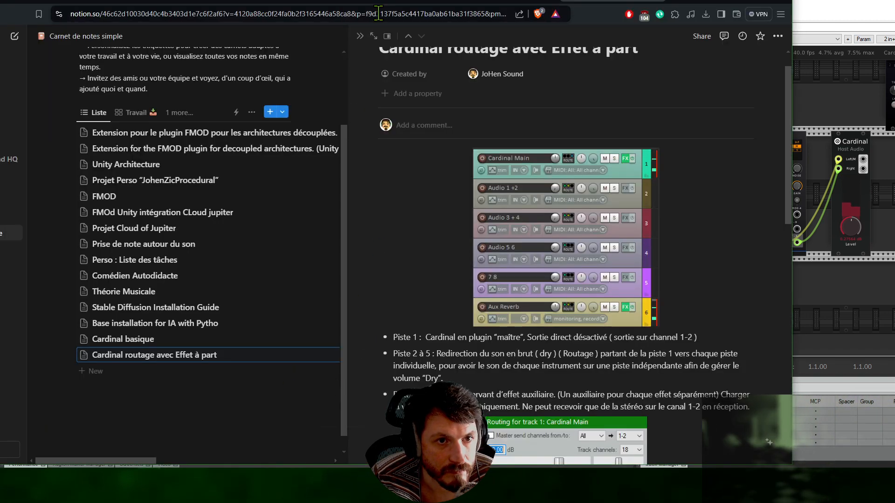
{"action": "key", "text": "ctrl+Tab"}
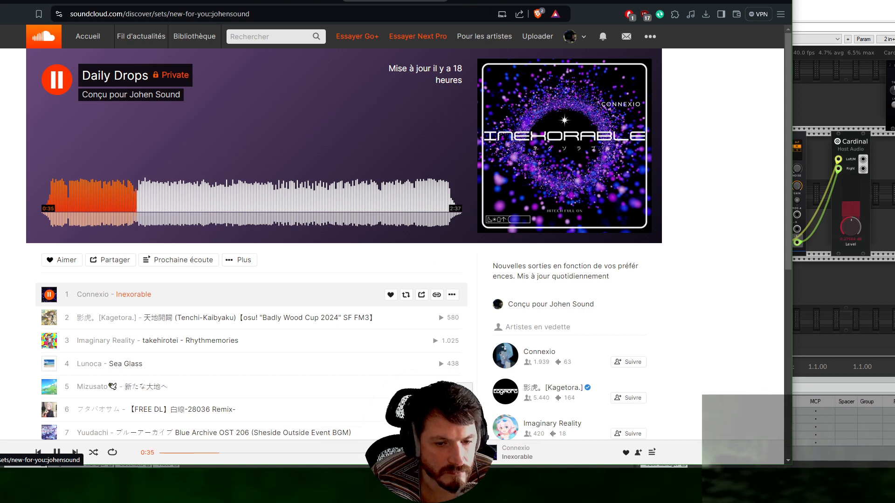
{"action": "key", "text": "alt+Tab"}
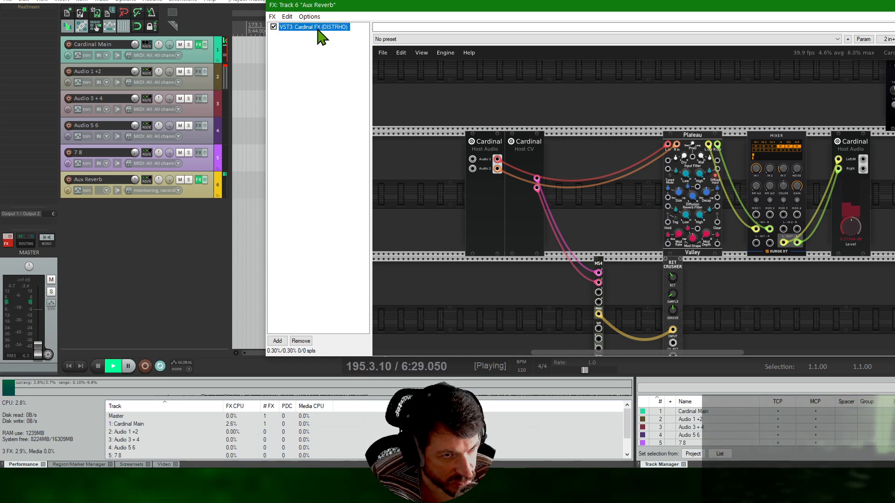
Highlight the Host Audio and Host CV modules in the Aux Reverb rack, and the dry tracks from Audio 1+2 to 7 8.
{"action": "left_click_drag", "start_coordinate": [452, 121], "coordinate": [551, 262]}
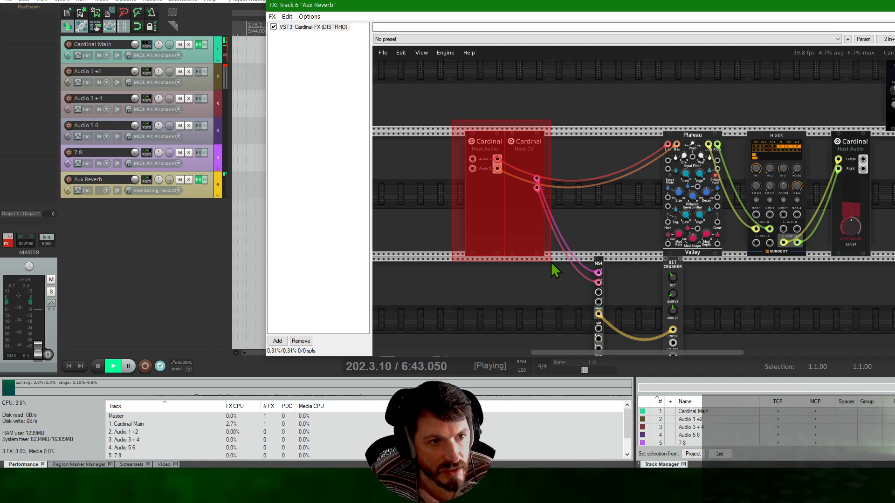
{"action": "left_click_drag", "start_coordinate": [551, 262], "coordinate": [550, 261]}
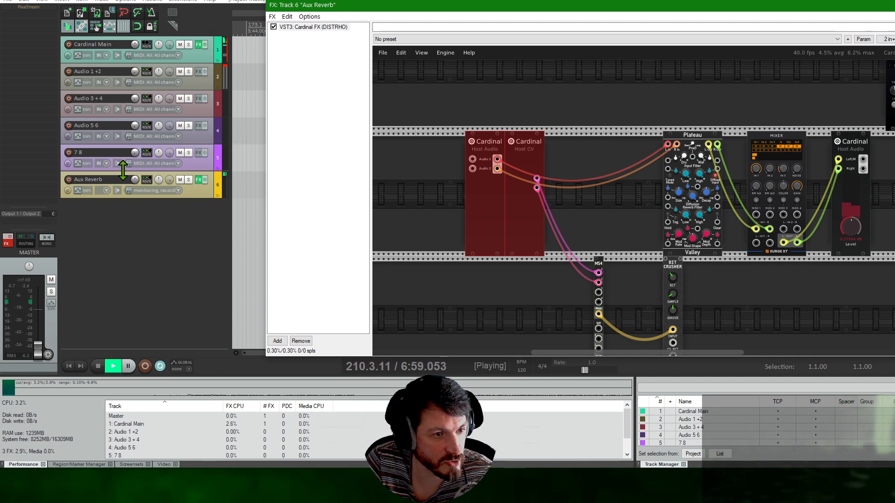
{"action": "left_click", "coordinate": [200, 162]}
{"action": "left_click", "coordinate": [196, 136]}
{"action": "left_click", "coordinate": [193, 104]}
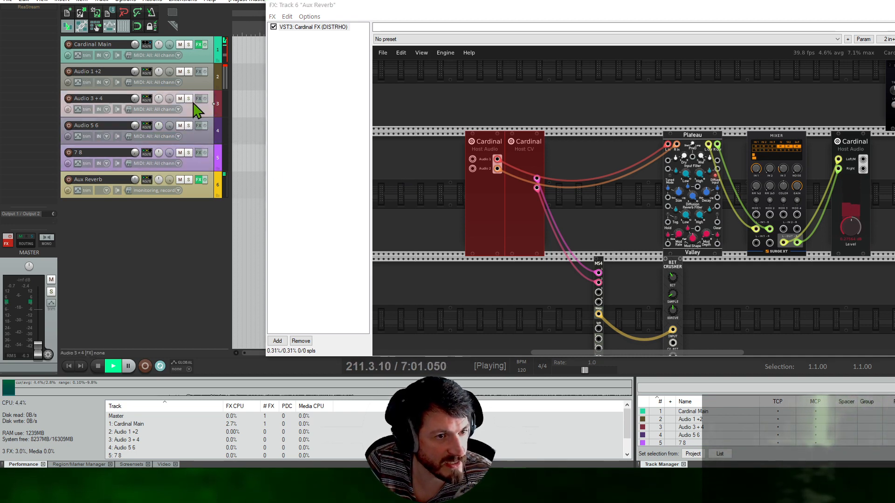
{"action": "left_click", "coordinate": [194, 80]}
{"action": "left_click", "coordinate": [197, 105]}
{"action": "left_click", "coordinate": [197, 140]}
{"action": "left_click", "coordinate": [196, 161]}
{"action": "left_click", "coordinate": [198, 140]}
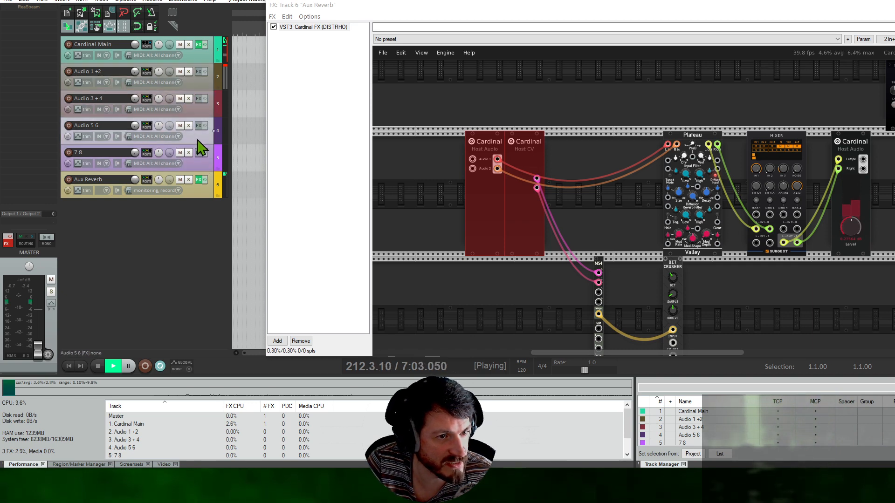
{"action": "left_click", "coordinate": [197, 99]}
{"action": "left_click", "coordinate": [698, 35]}
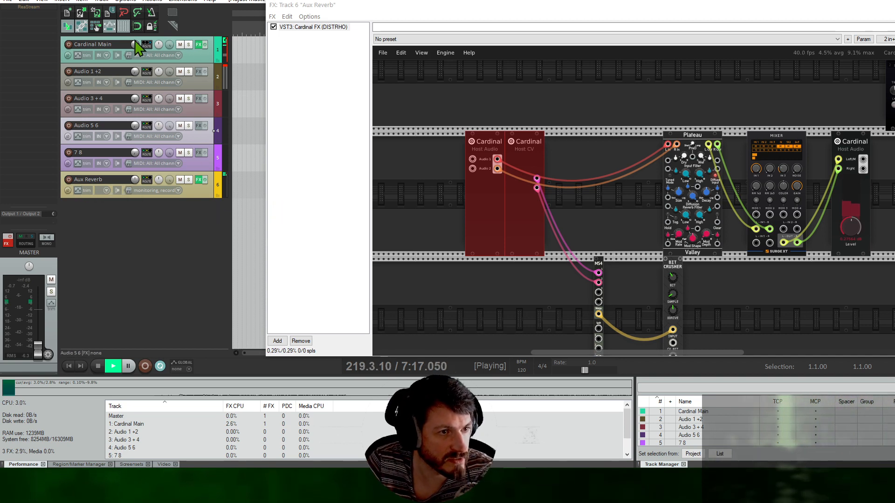
Examine the Aux Reverb track's routing and select only the input Host Audio module in its Cardinal rack.
{"action": "left_click", "coordinate": [148, 181]}
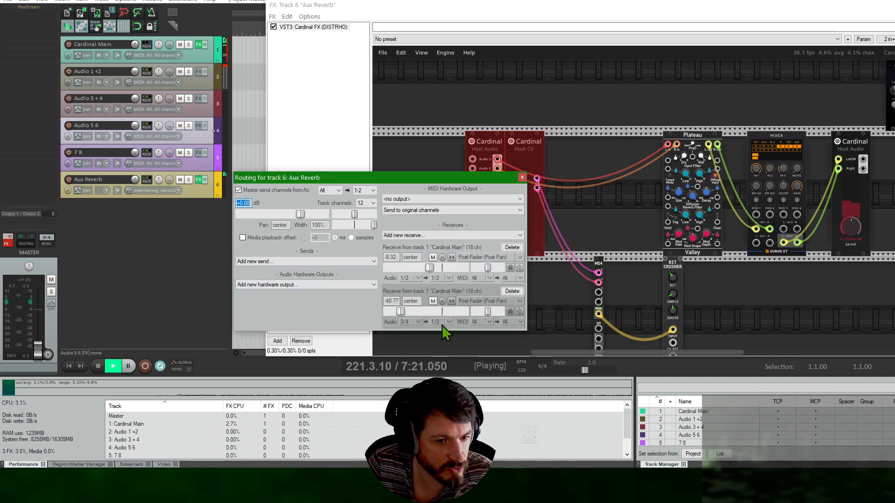
{"action": "left_click", "coordinate": [522, 178]}
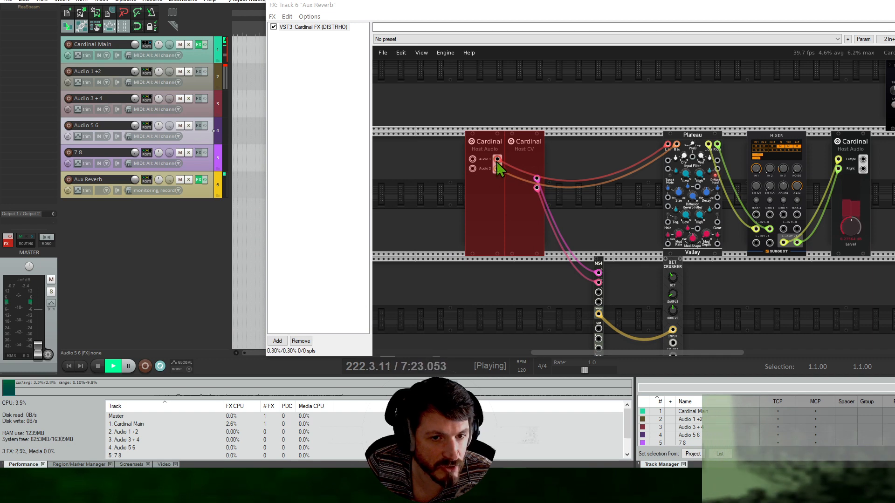
{"action": "left_click_drag", "start_coordinate": [425, 141], "coordinate": [487, 219]}
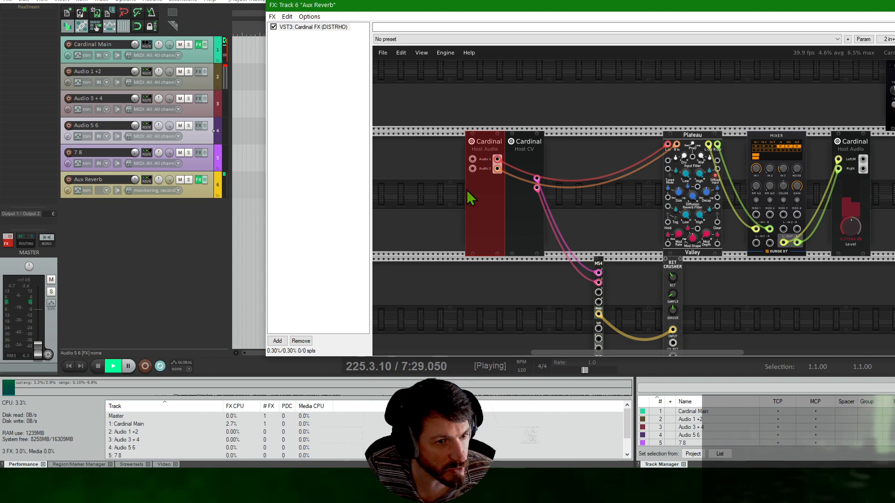
Check the SoundCloud playlist in the browser and return to REAPER.
{"action": "left_click", "coordinate": [209, 278]}
{"action": "key", "text": "alt+Tab"}
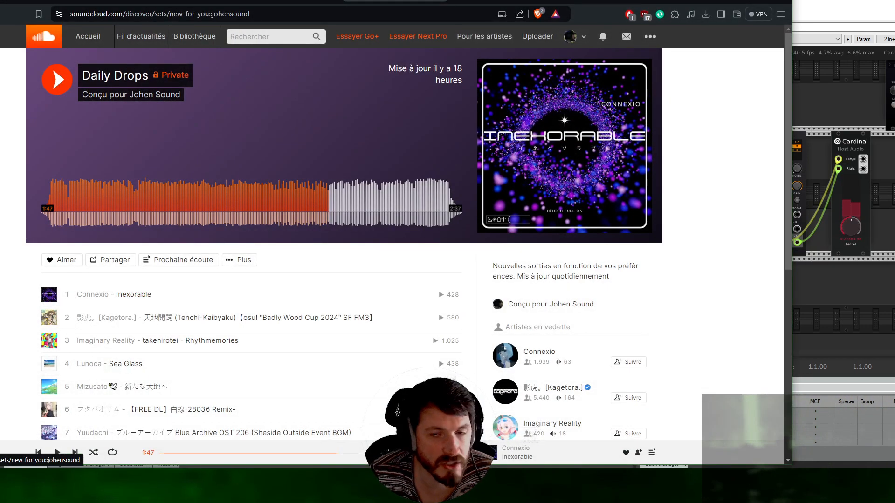
{"action": "key", "text": "alt+Tab"}
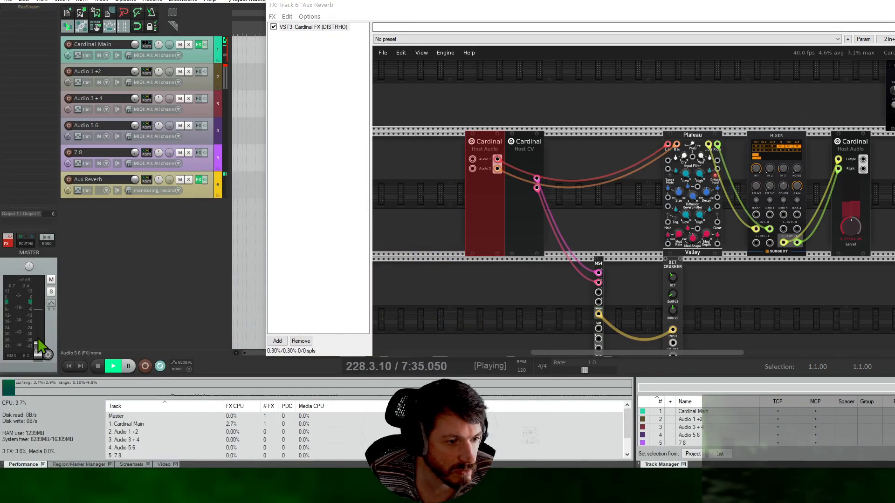
Enable the master track's effects and raise the master volume to about -6.7 dB.
{"action": "left_click_drag", "start_coordinate": [39, 335], "coordinate": [43, 318]}
{"action": "left_click", "coordinate": [11, 238]}
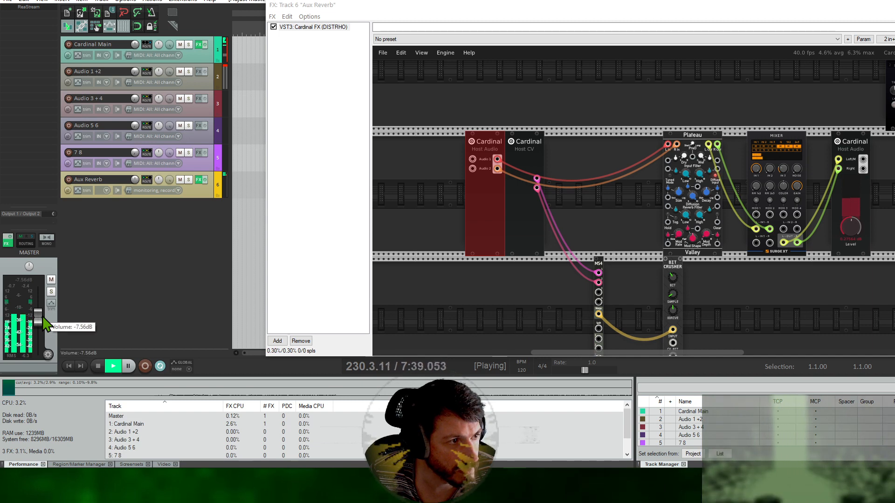
{"action": "left_click_drag", "start_coordinate": [41, 319], "coordinate": [41, 318]}
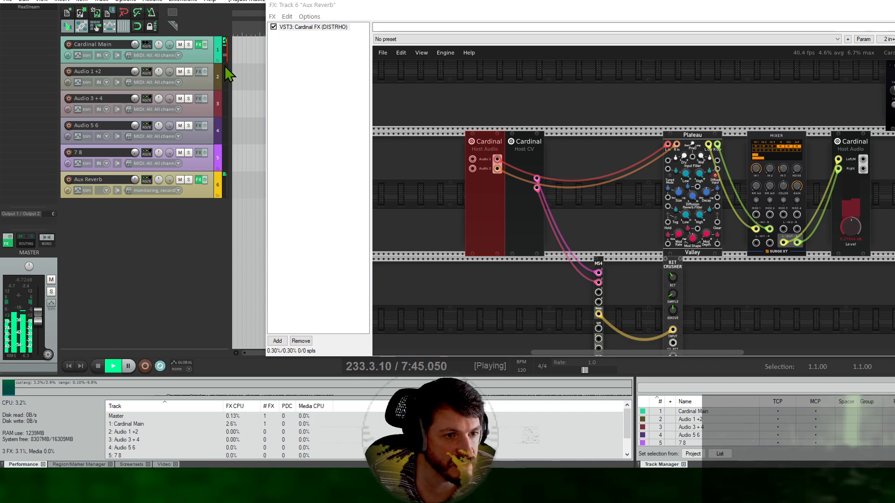
Select the dry tracks from Audio 1+2 to 7 8 together and turn their volume down to -inf.
{"action": "left_click", "coordinate": [214, 80]}
{"action": "left_click", "coordinate": [205, 161], "text": "shift"}
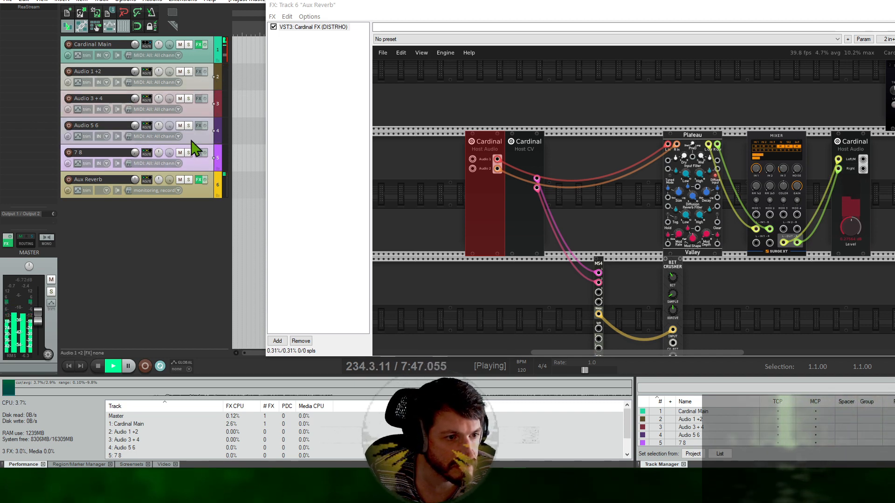
{"action": "mouse_move", "coordinate": [135, 71]}
{"action": "left_mouse_down"}
{"action": "mouse_move", "coordinate": [135, 89]}
{"action": "mouse_move", "coordinate": [135, 75]}
{"action": "left_mouse_up"}
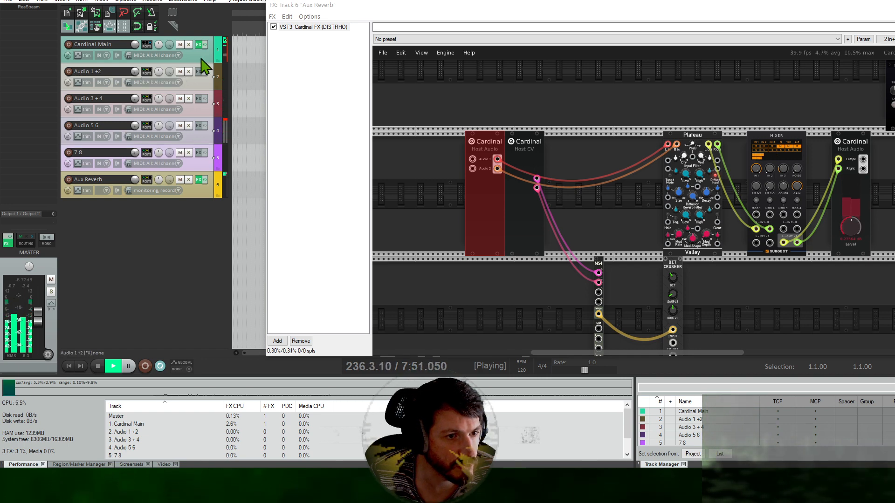
Examine the routing of the Audio 1+2 track and the Host Audio output connections in the Cardinal Main rack.
{"action": "left_click", "coordinate": [146, 72]}
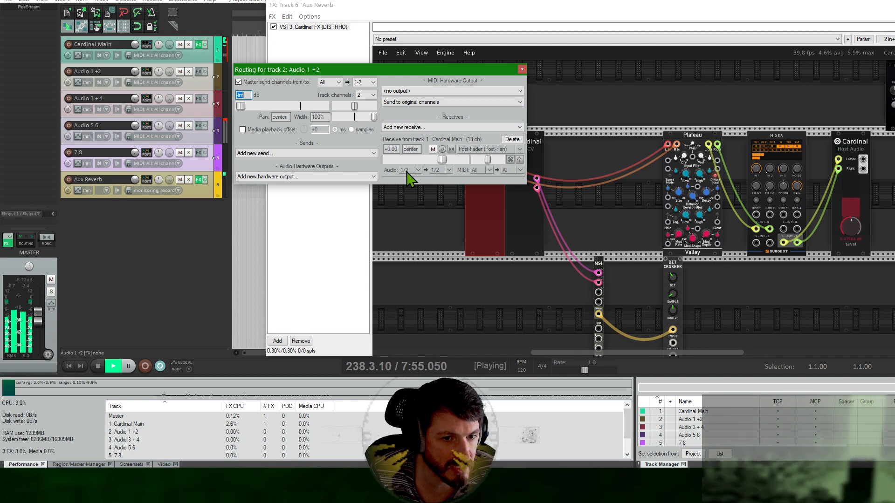
{"action": "left_click", "coordinate": [522, 70]}
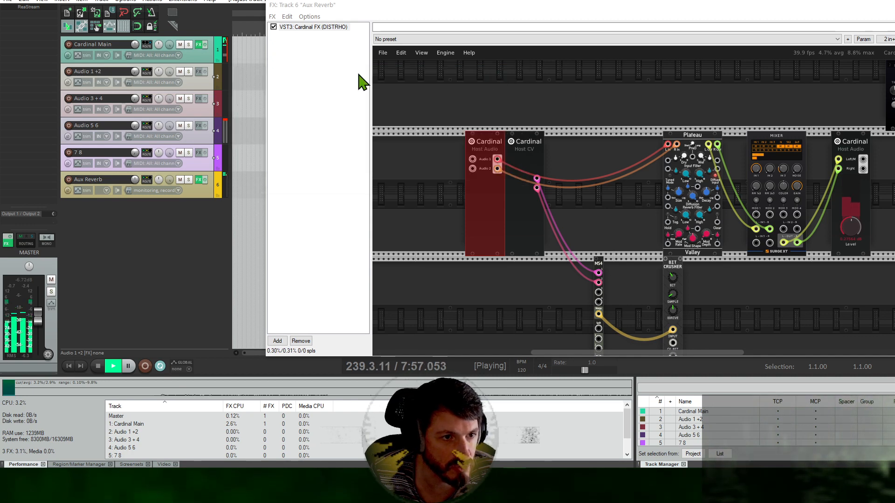
{"action": "left_click", "coordinate": [199, 44]}
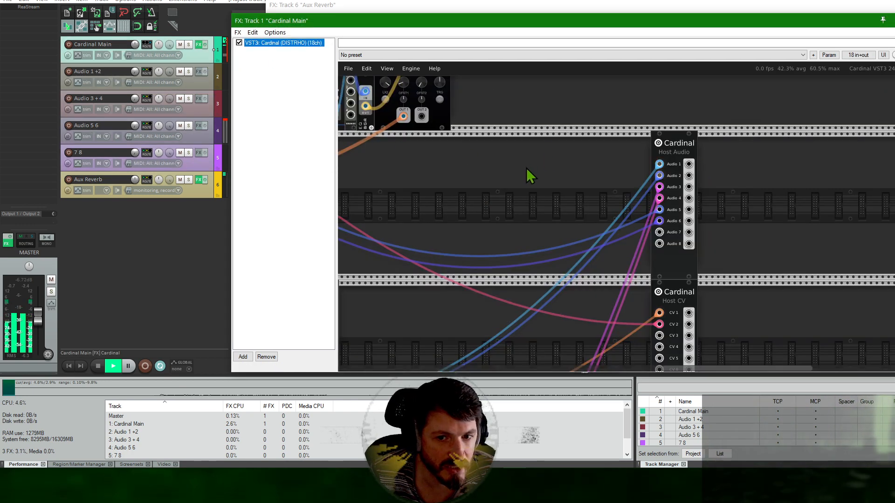
{"action": "scroll", "coordinate": [526, 168], "scroll_direction": "down", "scroll_amount": 10}
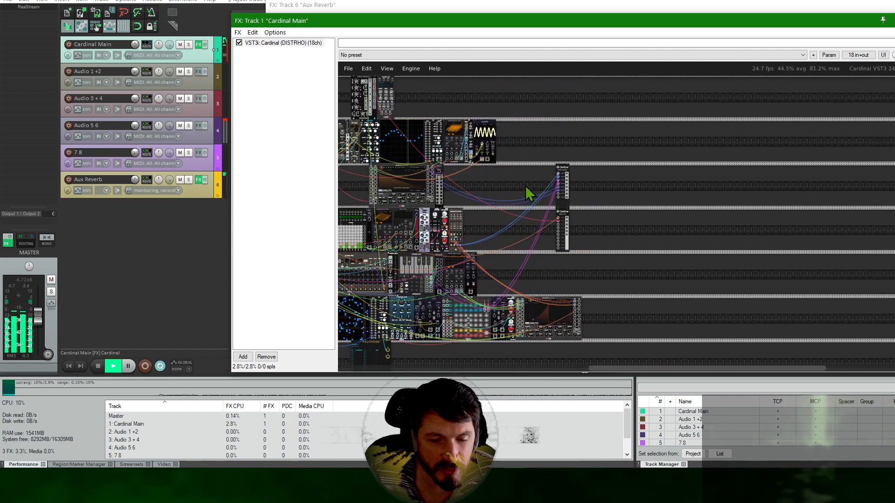
{"action": "scroll", "coordinate": [525, 186], "scroll_direction": "up", "scroll_amount": 8}
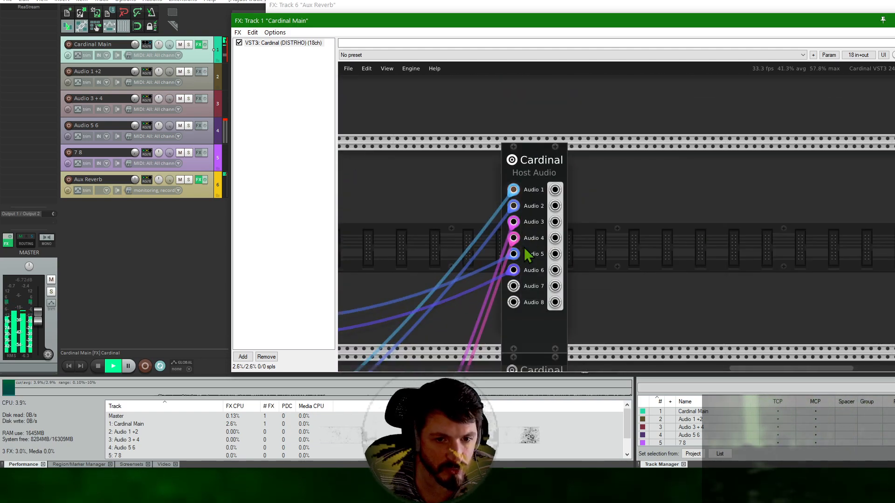
{"action": "left_click", "coordinate": [894, 20]}
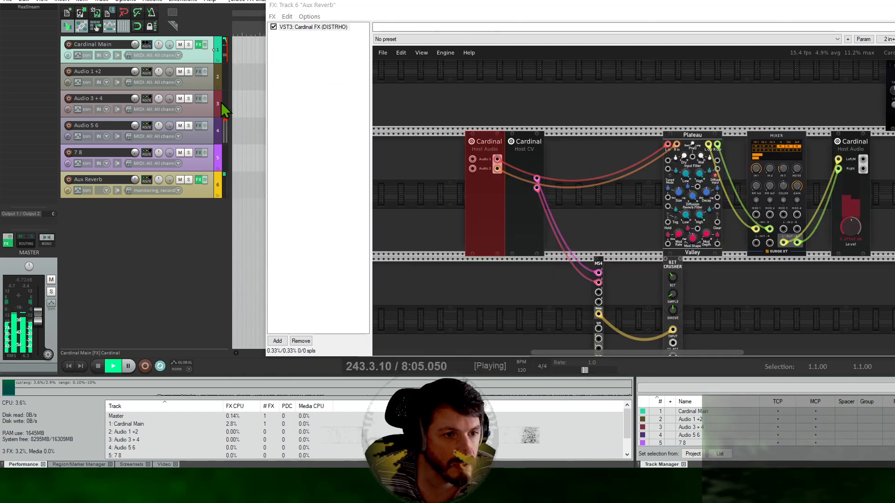
Select each dry track in turn from Audio 1+2 to 7 8, ending on Audio 1+2.
{"action": "left_click", "coordinate": [192, 79]}
{"action": "left_click", "coordinate": [201, 112]}
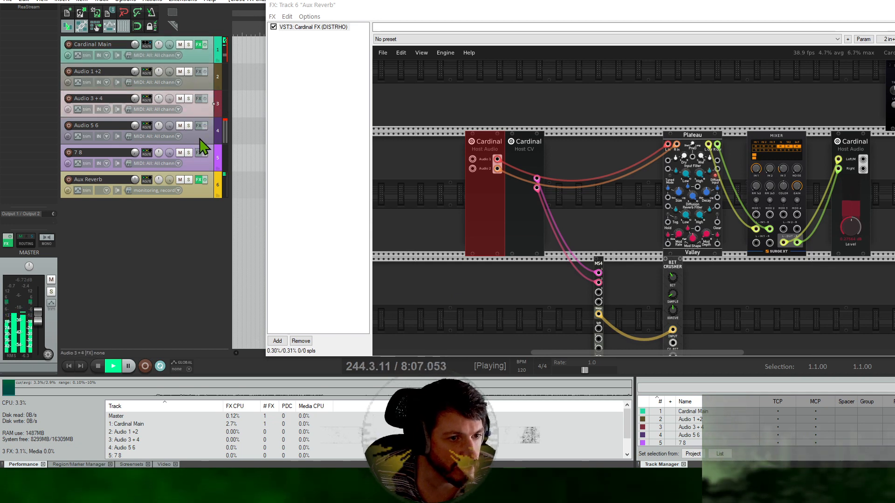
{"action": "left_click", "coordinate": [201, 139]}
{"action": "left_click", "coordinate": [201, 163]}
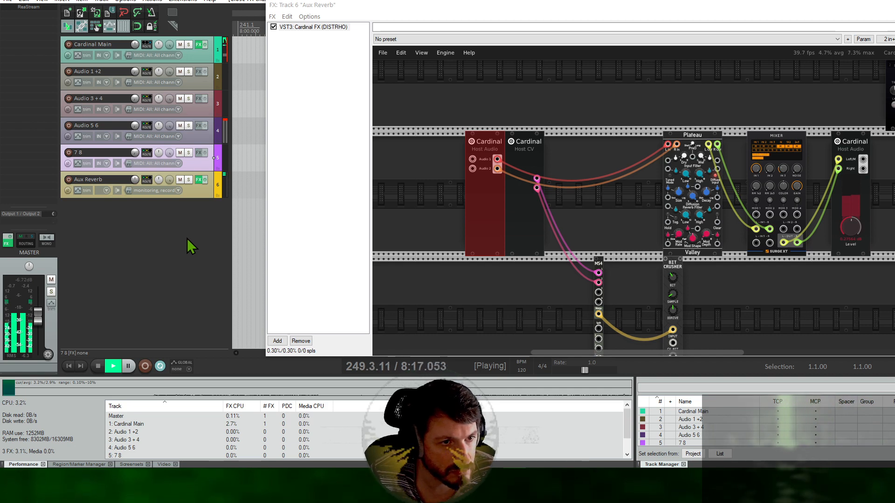
{"action": "left_click", "coordinate": [103, 88]}
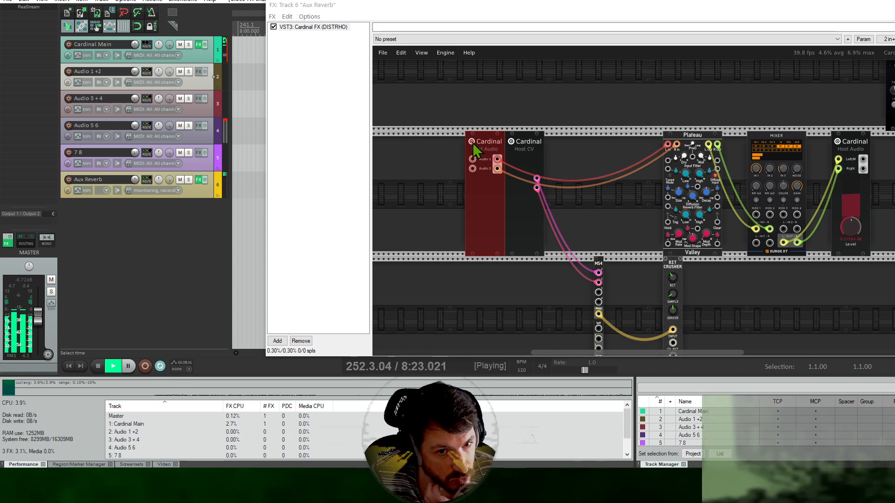
Adjust the output level on the Host Audio output module in the Aux Reverb rack.
{"action": "left_click_drag", "start_coordinate": [439, 118], "coordinate": [507, 273]}
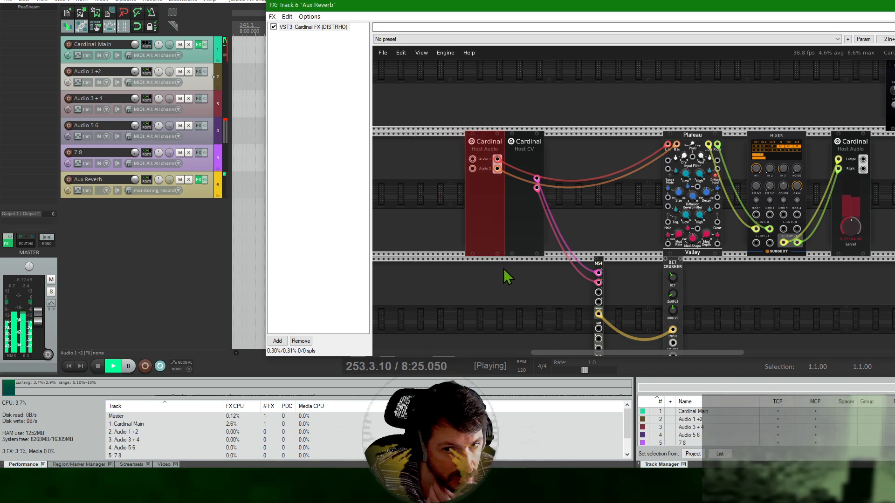
{"action": "left_click_drag", "start_coordinate": [584, 208], "coordinate": [468, 207]}
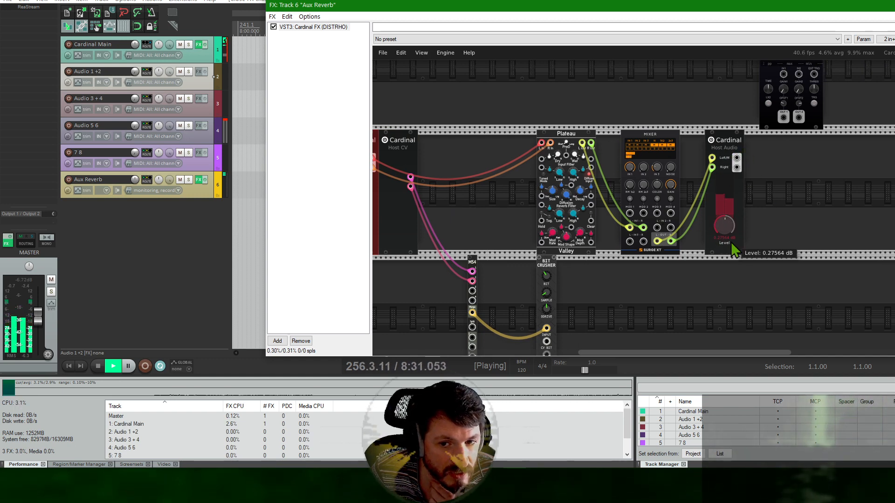
{"action": "mouse_move", "coordinate": [731, 242]}
{"action": "left_mouse_down"}
{"action": "mouse_move", "coordinate": [723, 197]}
{"action": "mouse_move", "coordinate": [729, 239]}
{"action": "left_mouse_up"}
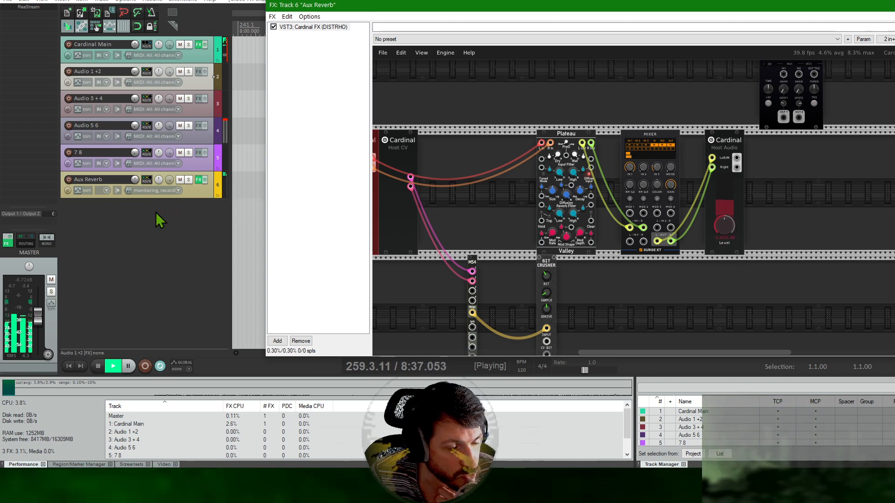
Lower both receives from Cardinal Main on the Aux Reverb track to -inf.
{"action": "left_click", "coordinate": [146, 181]}
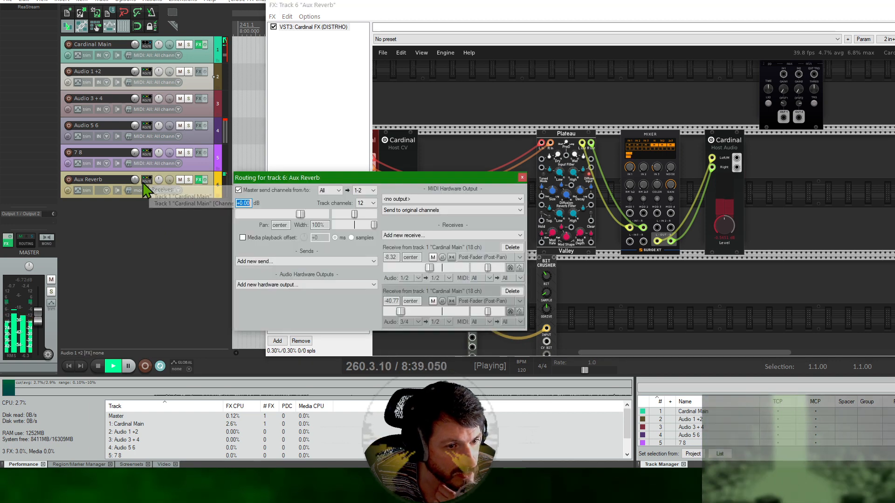
{"action": "left_click_drag", "start_coordinate": [436, 177], "coordinate": [287, 83]}
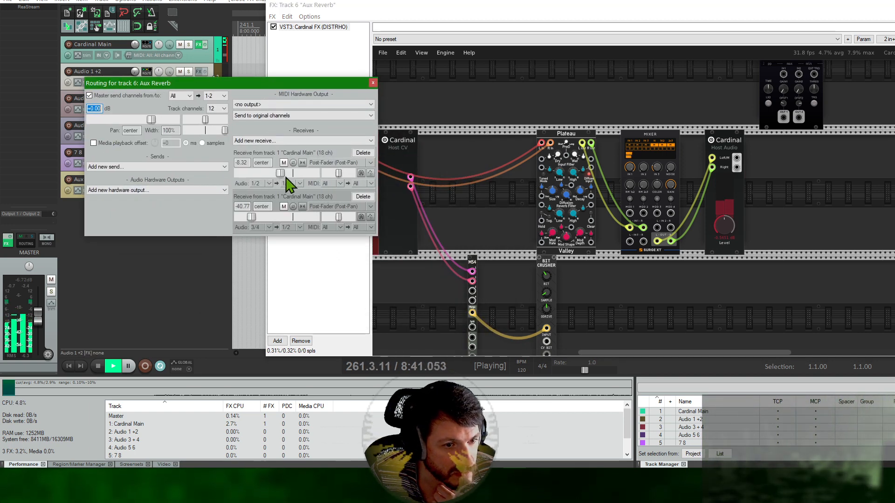
{"action": "left_click_drag", "start_coordinate": [282, 174], "coordinate": [237, 273]}
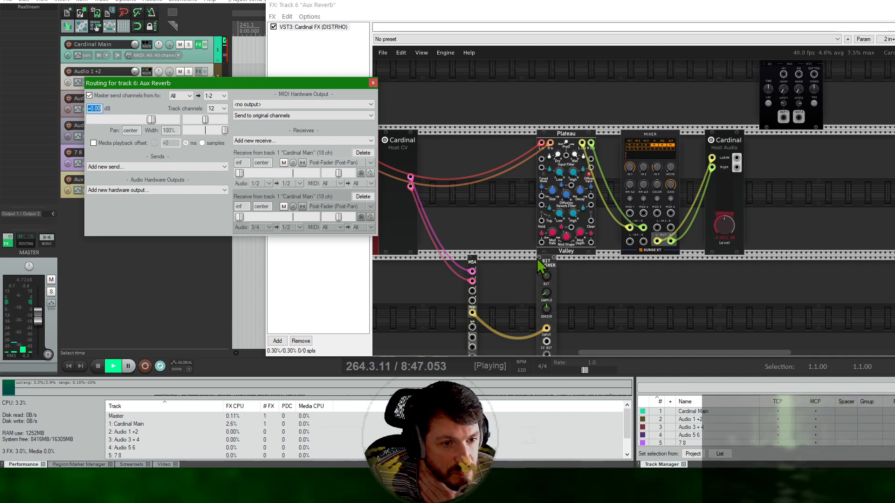
Disconnect the mixer's two output cables from the Host Audio output module in the Aux Reverb rack.
{"action": "left_click_drag", "start_coordinate": [713, 158], "coordinate": [676, 186]}
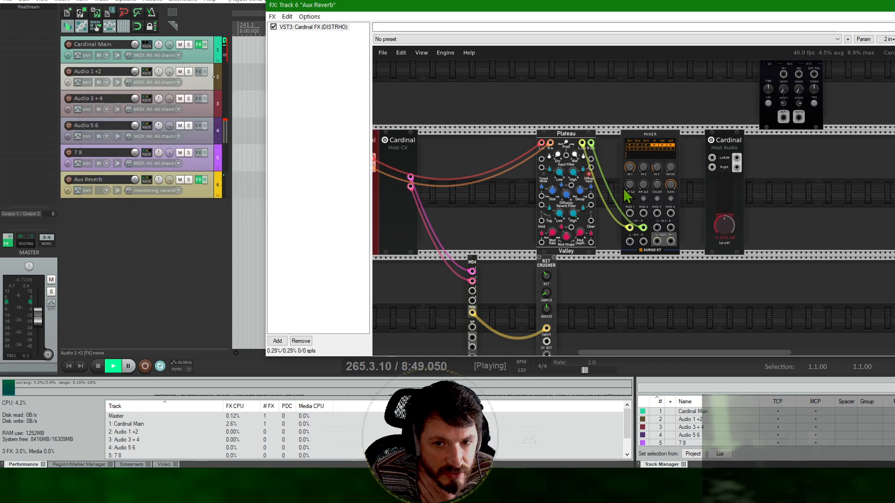
Raise both Cardinal Main receives on the Aux Reverb track to +0.00 dB and turn up the Audio 1+2 track's volume.
{"action": "left_click", "coordinate": [148, 180]}
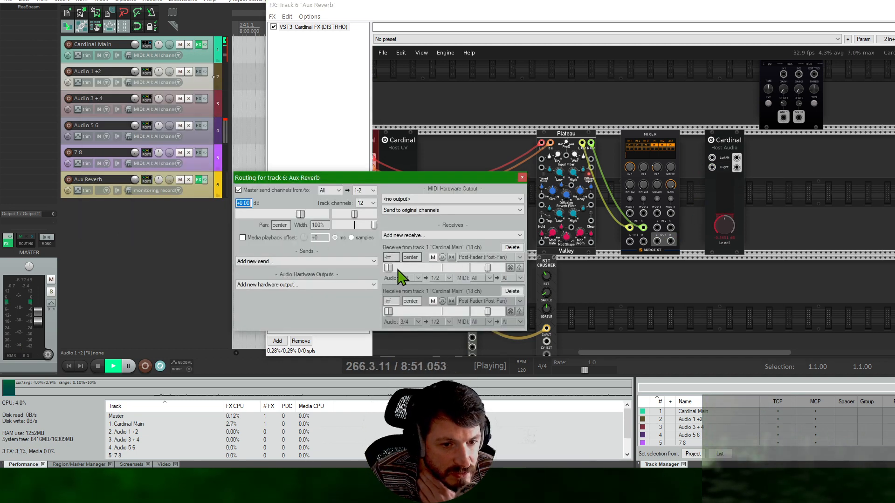
{"action": "left_click_drag", "start_coordinate": [389, 311], "coordinate": [446, 323]}
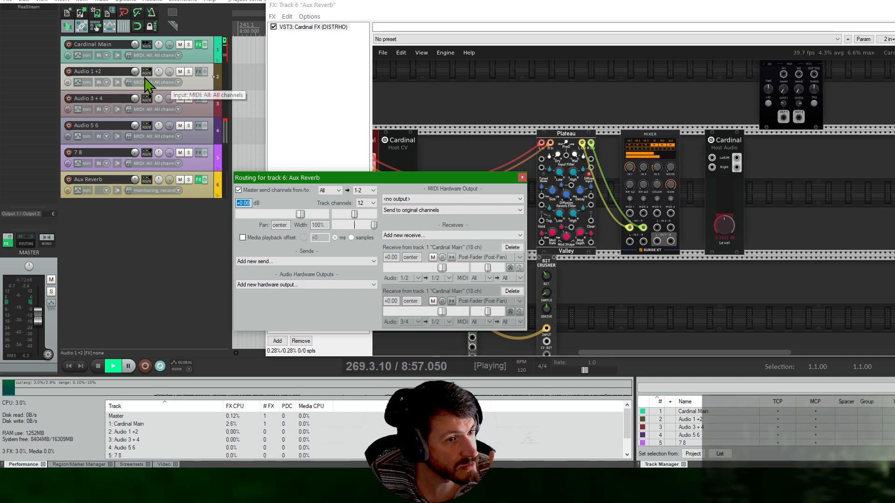
{"action": "left_click_drag", "start_coordinate": [135, 72], "coordinate": [134, 64]}
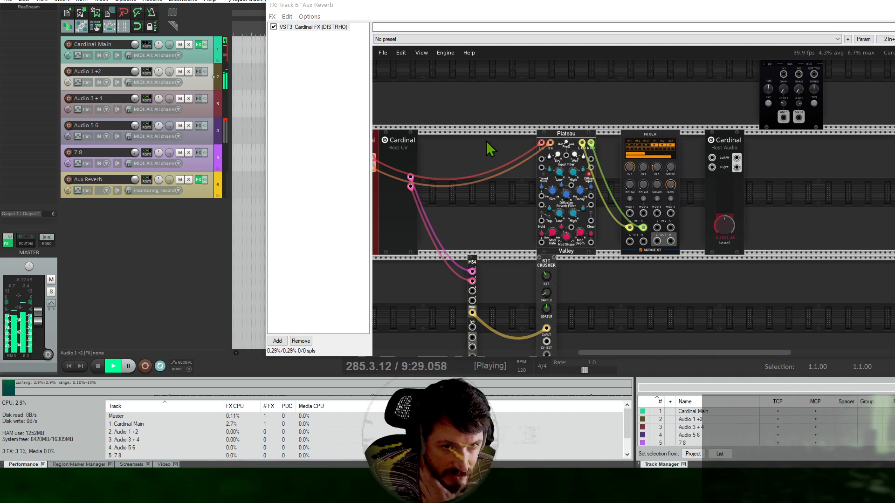
Patch the Surge XT mixer's left and right outputs into Left/M and Right on Host Audio, and raise the module's level.
{"action": "left_click_drag", "start_coordinate": [486, 141], "coordinate": [462, 162]}
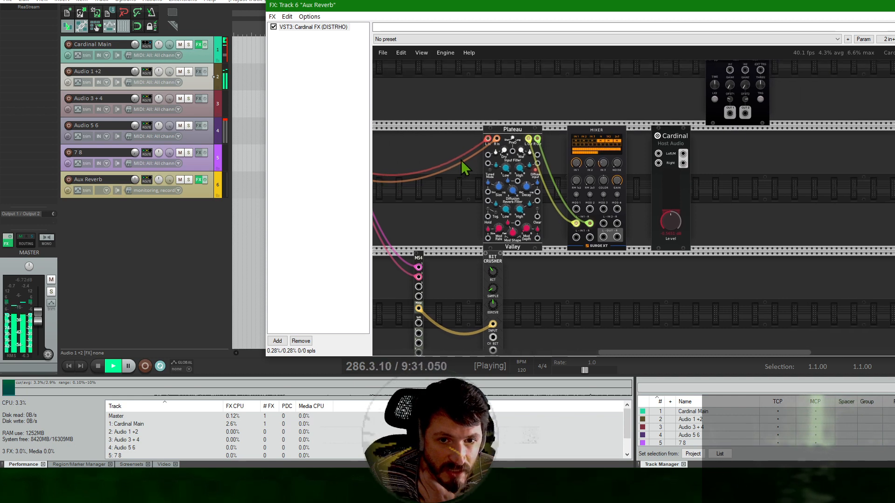
{"action": "left_click_drag", "start_coordinate": [479, 113], "coordinate": [562, 267]}
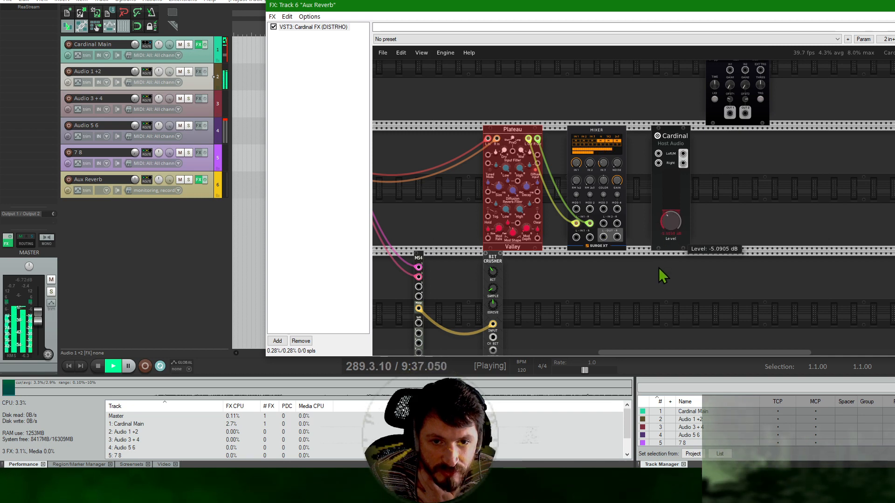
{"action": "left_click_drag", "start_coordinate": [603, 237], "coordinate": [658, 154]}
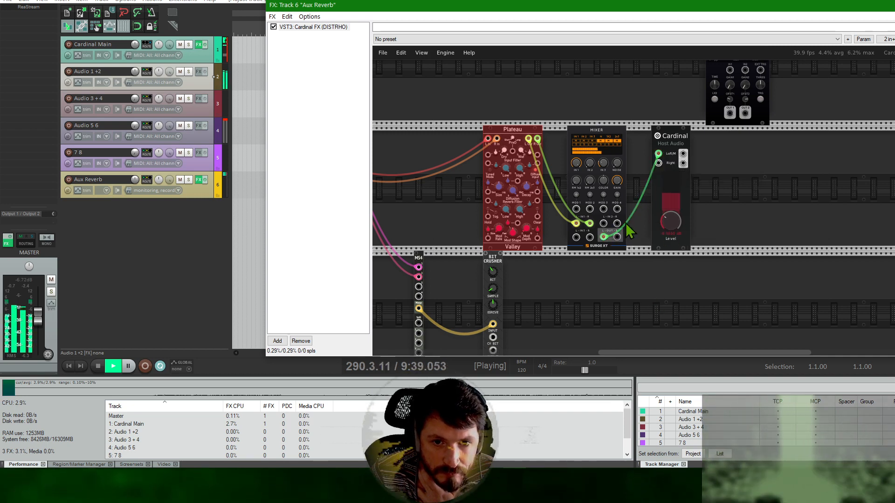
{"action": "left_click_drag", "start_coordinate": [617, 237], "coordinate": [659, 163]}
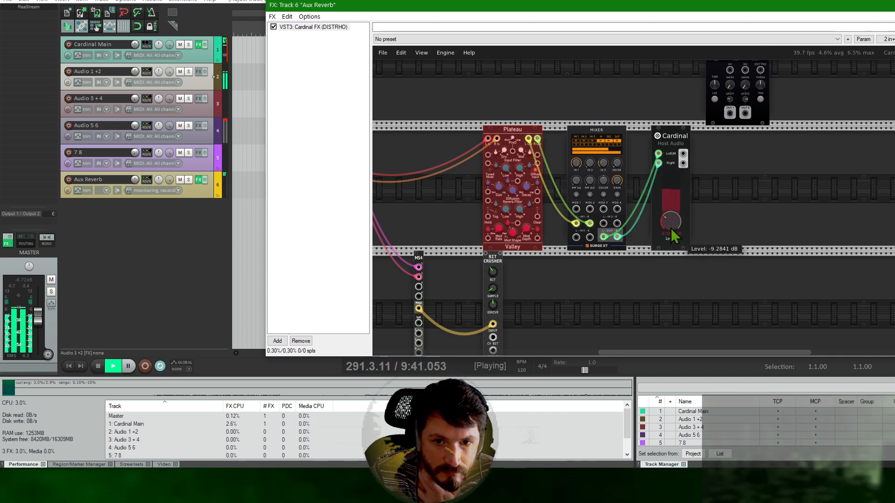
{"action": "left_click_drag", "start_coordinate": [672, 230], "coordinate": [673, 205]}
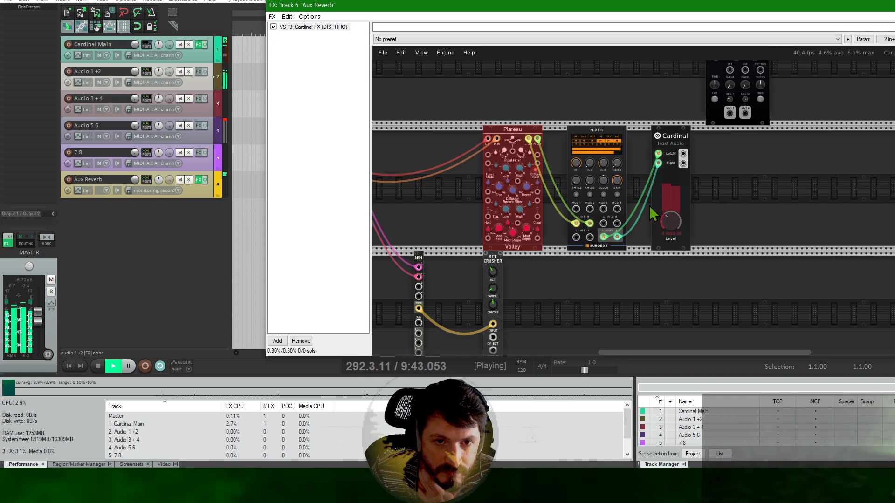
{"action": "left_click_drag", "start_coordinate": [445, 187], "coordinate": [613, 188]}
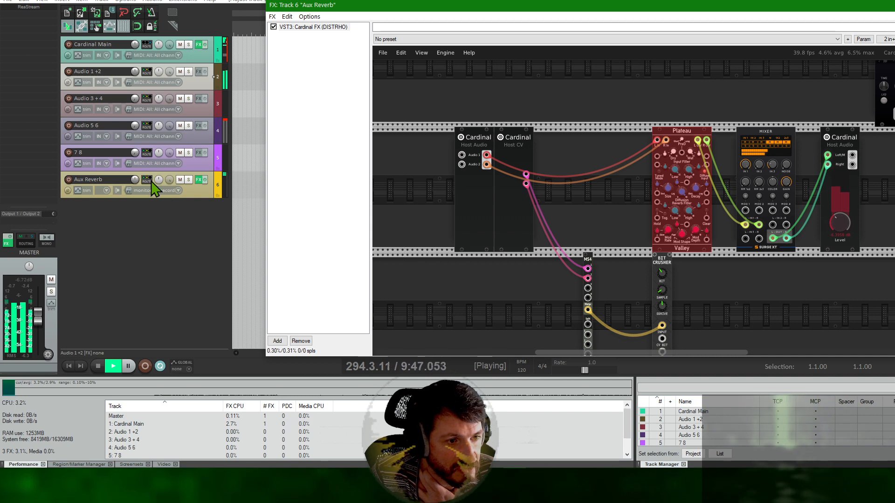
Lower the Aux Reverb track's receive from Cardinal Main channels 3/4 to -inf.
{"action": "mouse_move", "coordinate": [150, 183]}
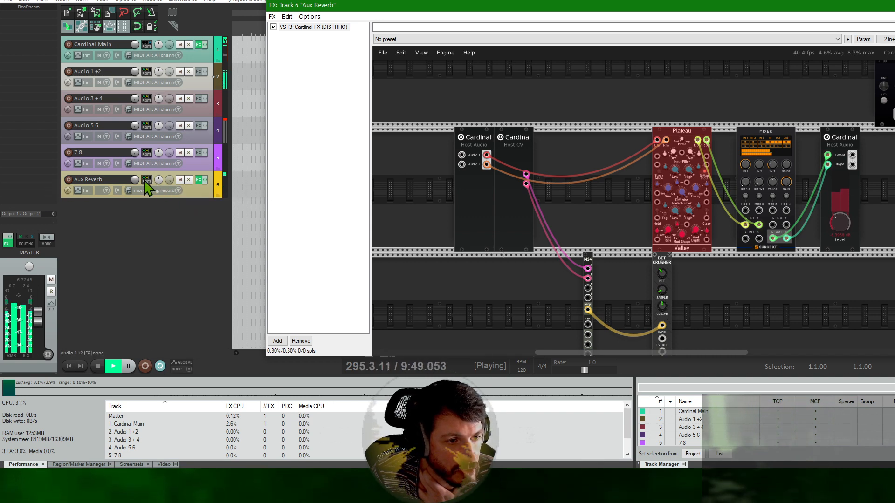
{"action": "left_click", "coordinate": [147, 181]}
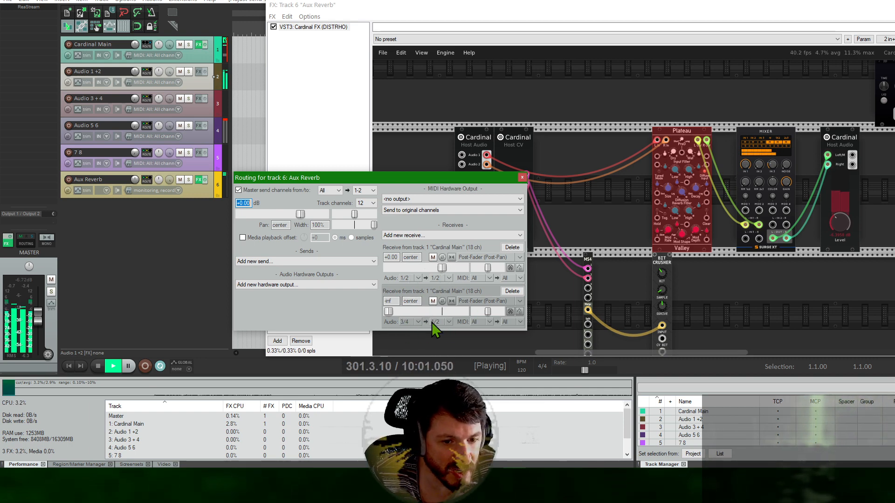
{"action": "left_click_drag", "start_coordinate": [443, 181], "coordinate": [346, 125]}
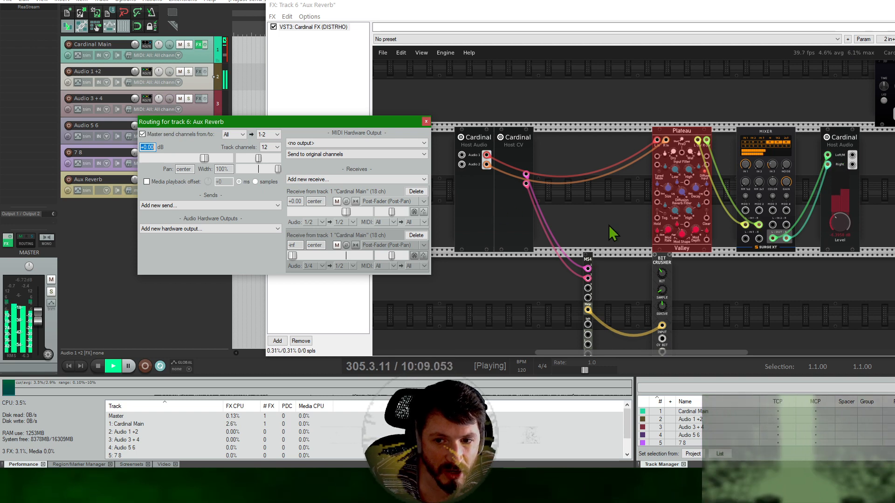
Delete the MS4, Bit Crusher and Host CV modules from the Aux Reverb rack.
{"action": "left_click_drag", "start_coordinate": [731, 310], "coordinate": [681, 228]}
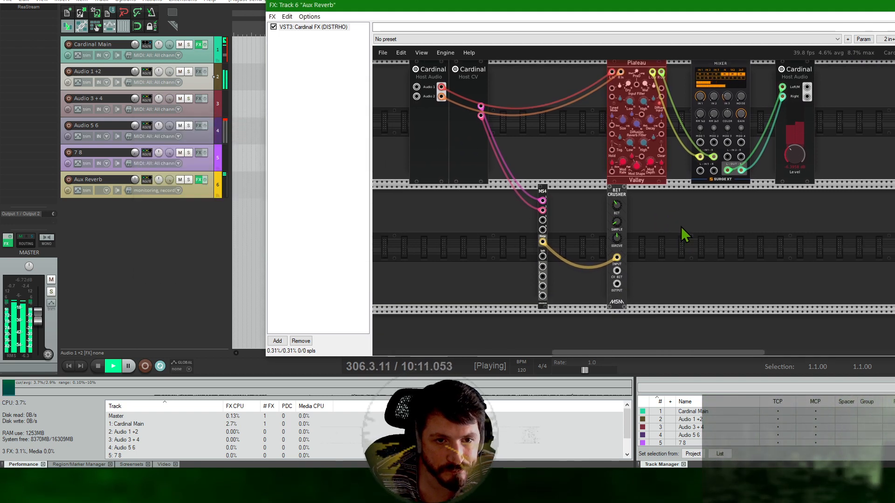
{"action": "left_click_drag", "start_coordinate": [681, 273], "coordinate": [571, 288]}
{"action": "key", "text": "Delete"}
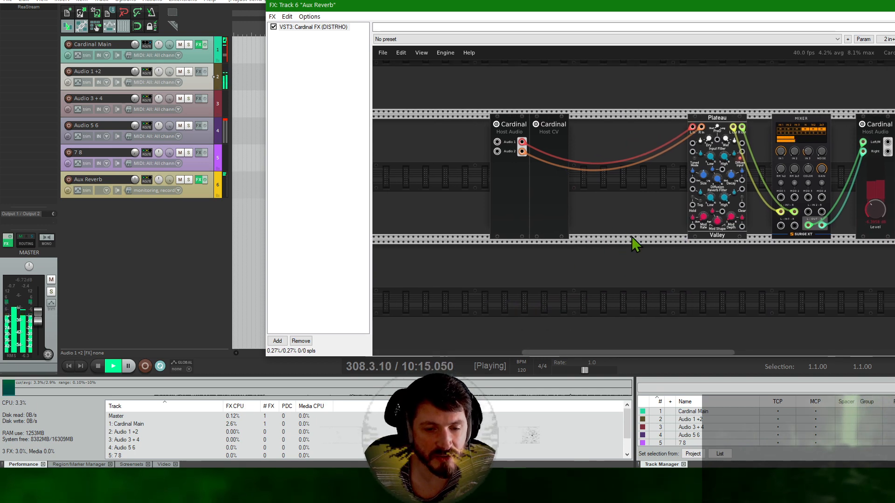
{"action": "left_click", "coordinate": [558, 217]}
{"action": "key", "text": "Delete"}
Move the Plateau, Mixer and output Host Audio modules side by side, directly beside the input Host Audio module.
{"action": "scroll", "coordinate": [588, 229], "scroll_direction": "down", "scroll_amount": 2}
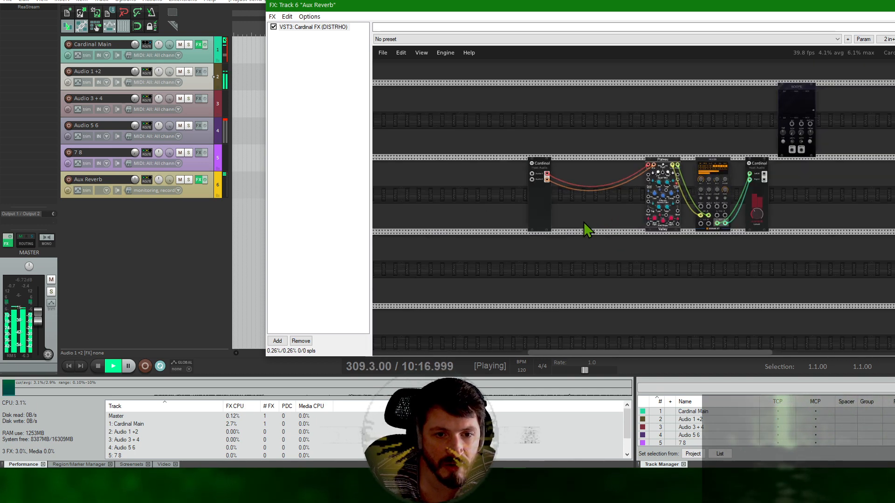
{"action": "left_click_drag", "start_coordinate": [617, 138], "coordinate": [742, 219]}
{"action": "left_click_drag", "start_coordinate": [755, 169], "coordinate": [626, 145]}
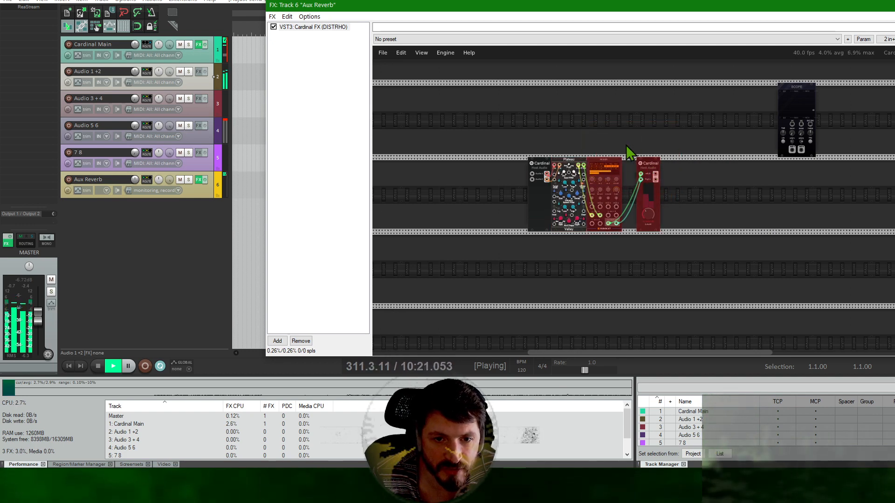
{"action": "scroll", "coordinate": [621, 181], "scroll_direction": "up", "scroll_amount": 2}
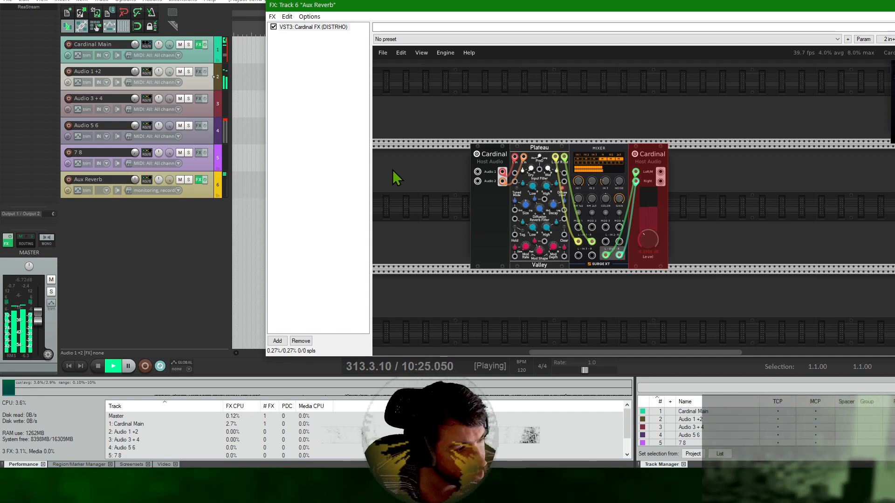
Select the Aux Reverb track, the dry tracks Audio 1+2 through 7 8 together, and individual dry tracks, ending on 7 8.
{"action": "left_click", "coordinate": [161, 217]}
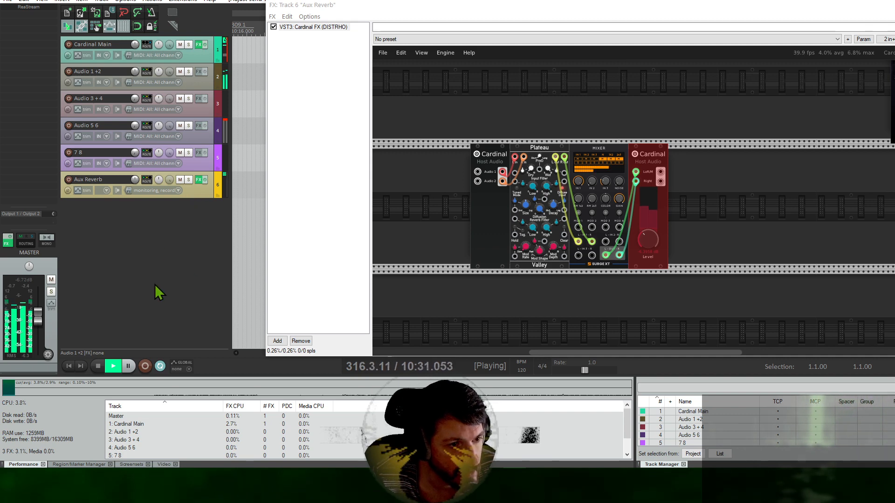
{"action": "left_click", "coordinate": [198, 194]}
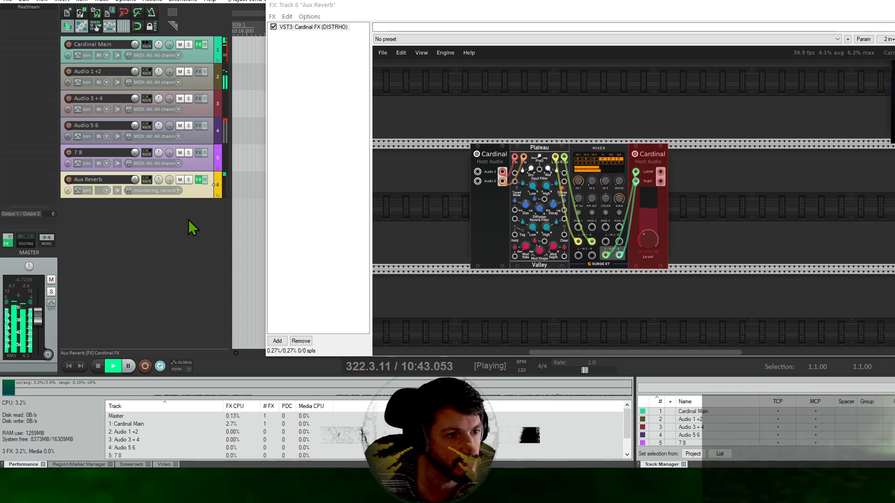
{"action": "left_click", "coordinate": [120, 79]}
{"action": "left_click", "coordinate": [116, 155], "text": "shift"}
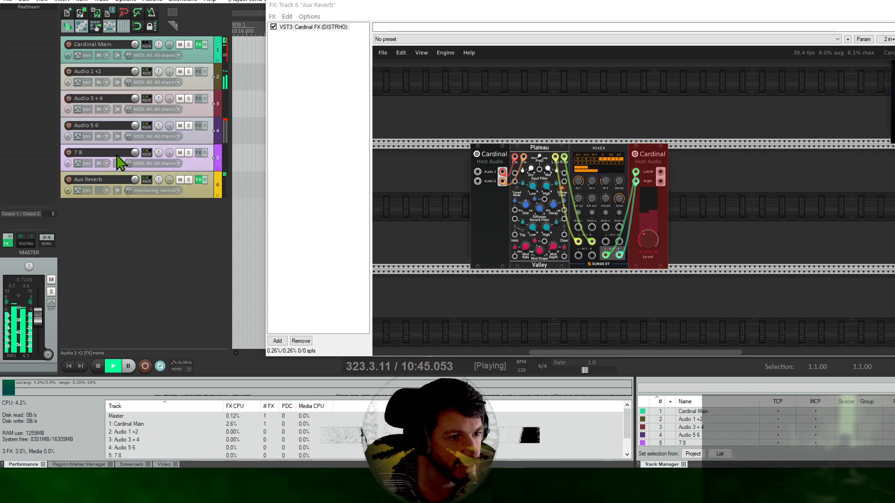
{"action": "left_click", "coordinate": [186, 219]}
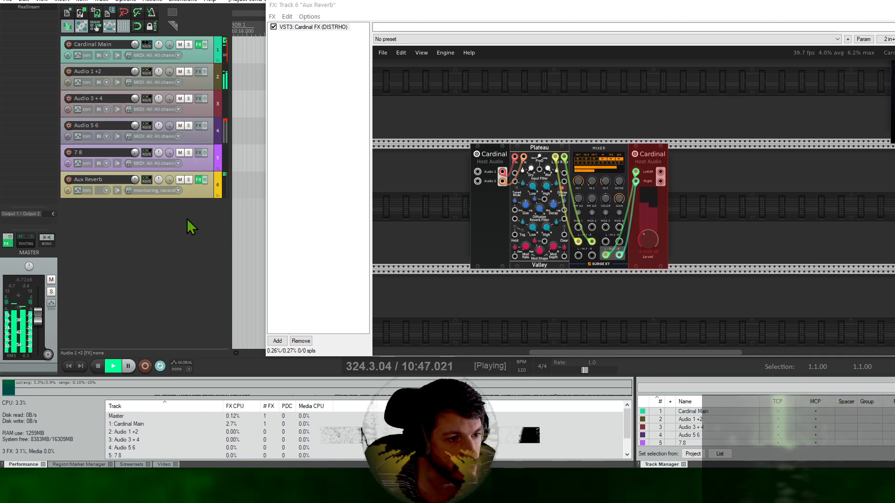
{"action": "left_click", "coordinate": [200, 88]}
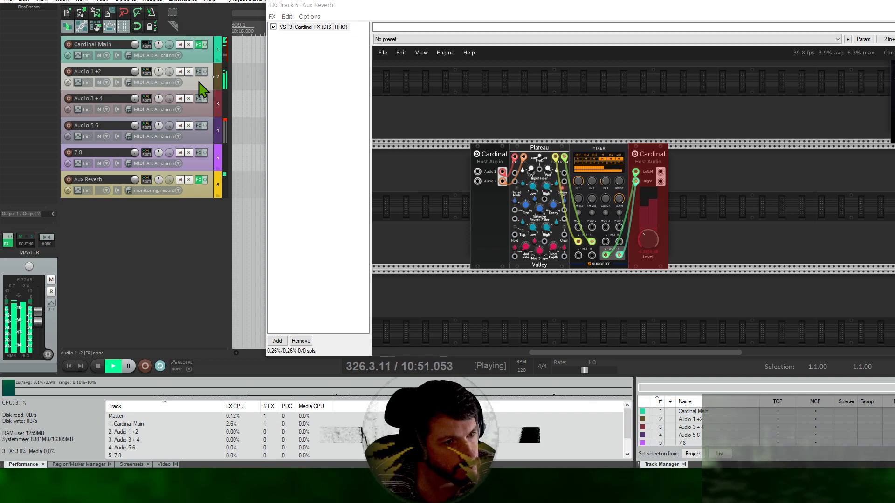
{"action": "left_click", "coordinate": [129, 159]}
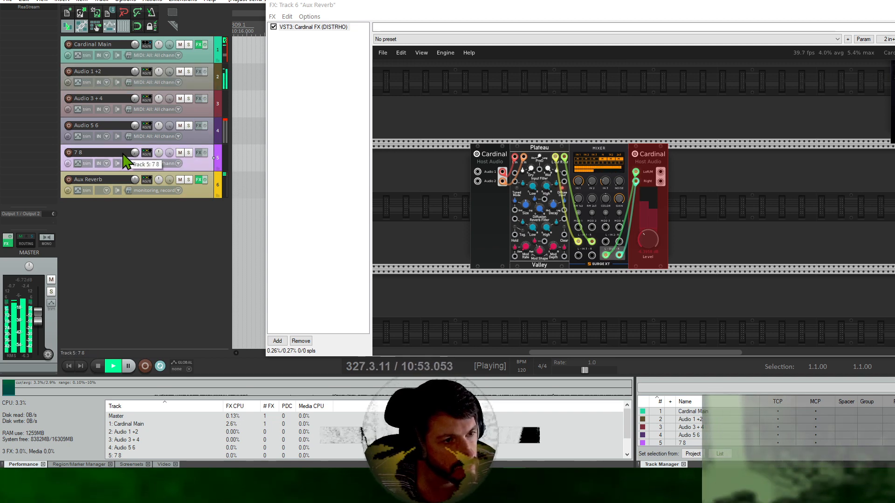
Lower the Host Audio output level in the Aux Reverb rack and reset the master volume to 0.00 dB.
{"action": "left_click_drag", "start_coordinate": [653, 257], "coordinate": [677, 282]}
{"action": "mouse_move", "coordinate": [647, 239]}
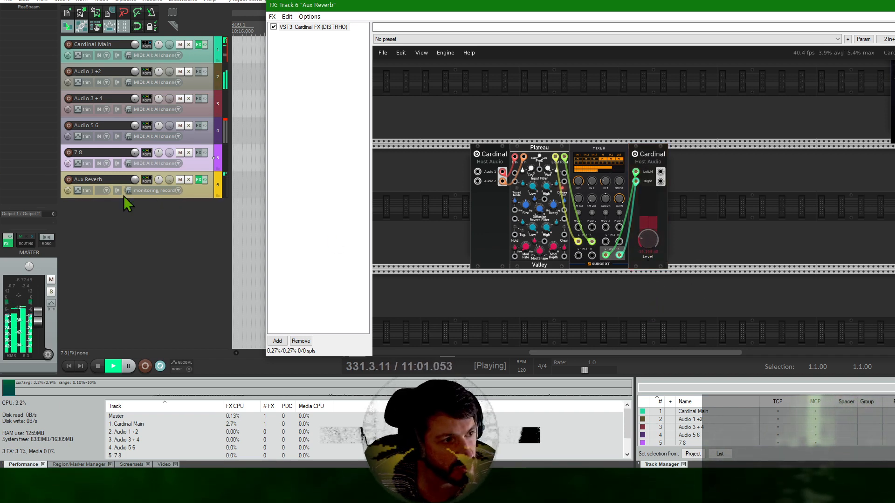
{"action": "double_click", "coordinate": [41, 323]}
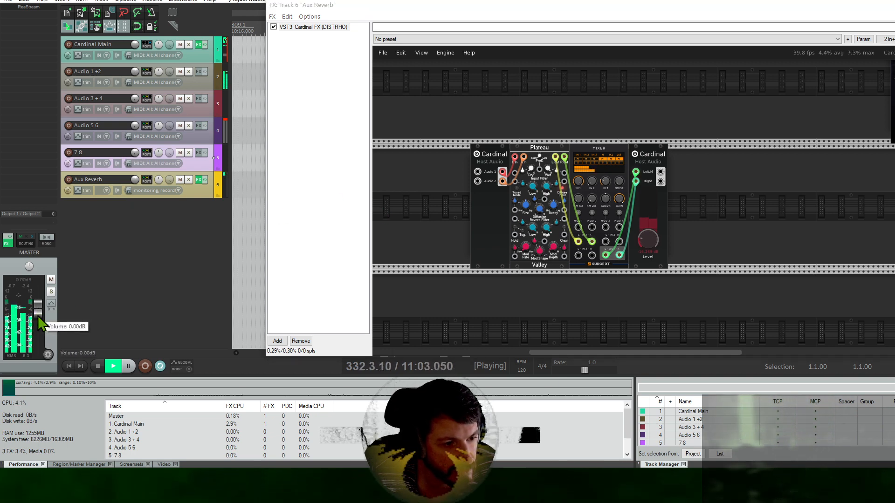
{"action": "left_click", "coordinate": [656, 266]}
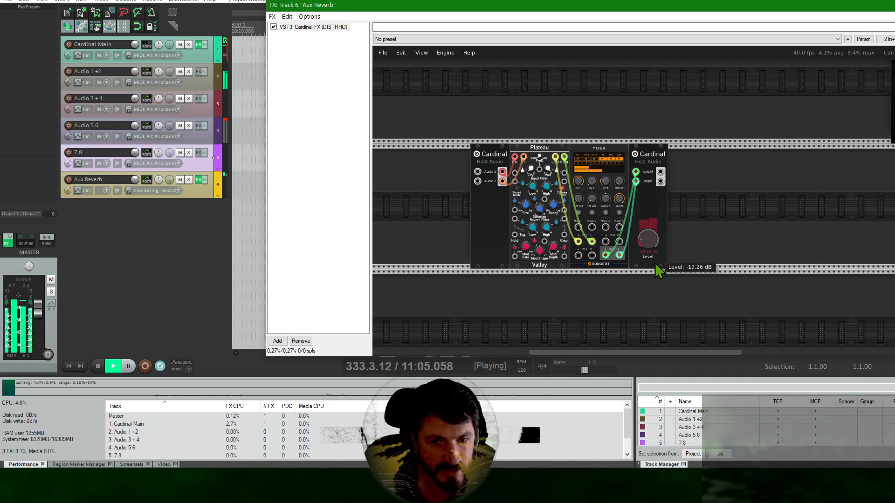
{"action": "left_click_drag", "start_coordinate": [661, 283], "coordinate": [659, 293]}
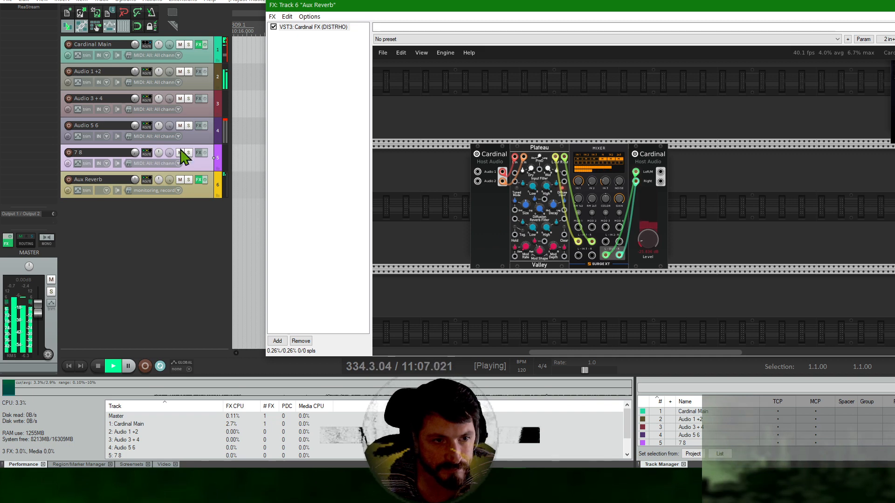
Turn down the Audio 1+2 track's volume, and select the dry tracks Audio 1+2 through 7 8 before clearing the selection.
{"action": "left_click_drag", "start_coordinate": [135, 71], "coordinate": [133, 73]}
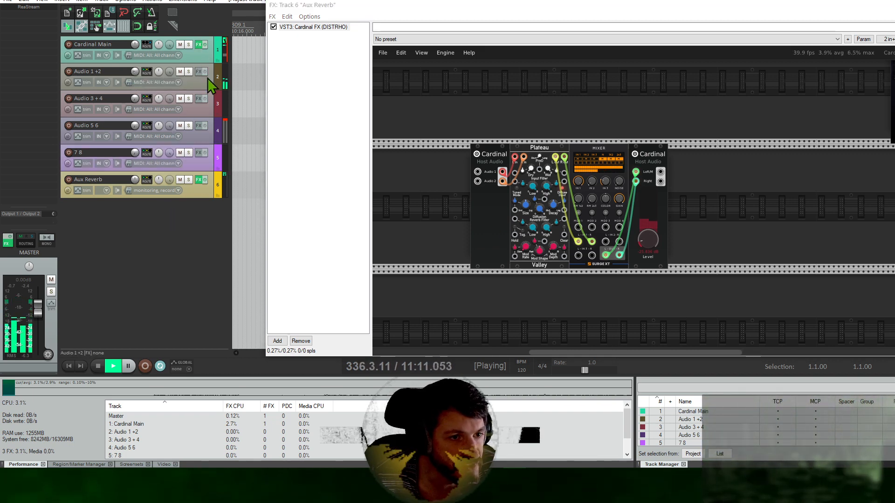
{"action": "left_click", "coordinate": [196, 168], "text": "shift"}
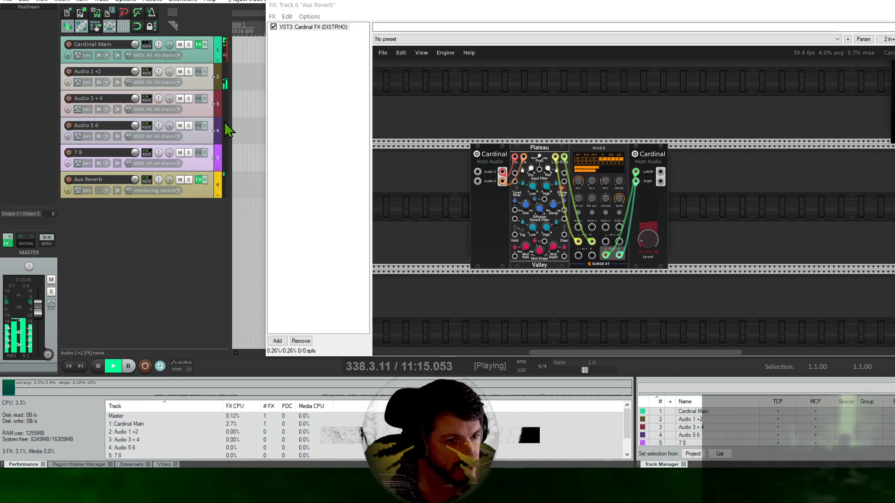
{"action": "left_click", "coordinate": [170, 232]}
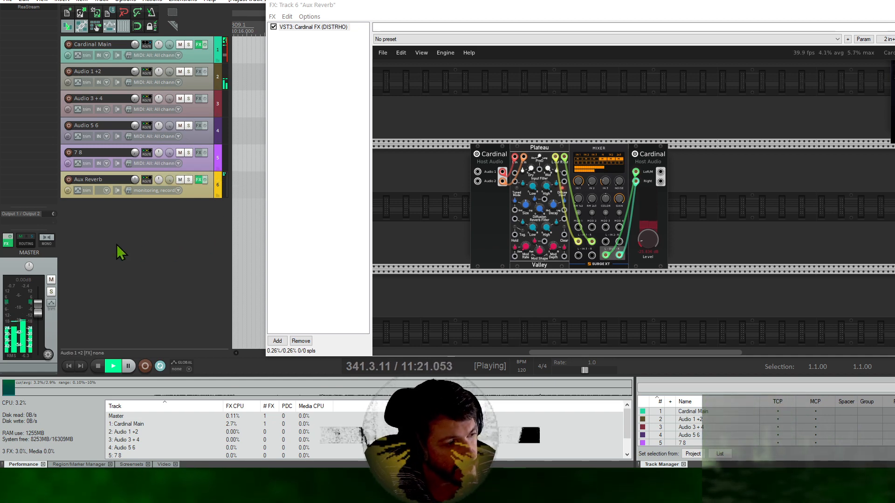
Add a receive from the 7 8 track to the Aux Reverb track and check its source channel options.
{"action": "left_click", "coordinate": [149, 182]}
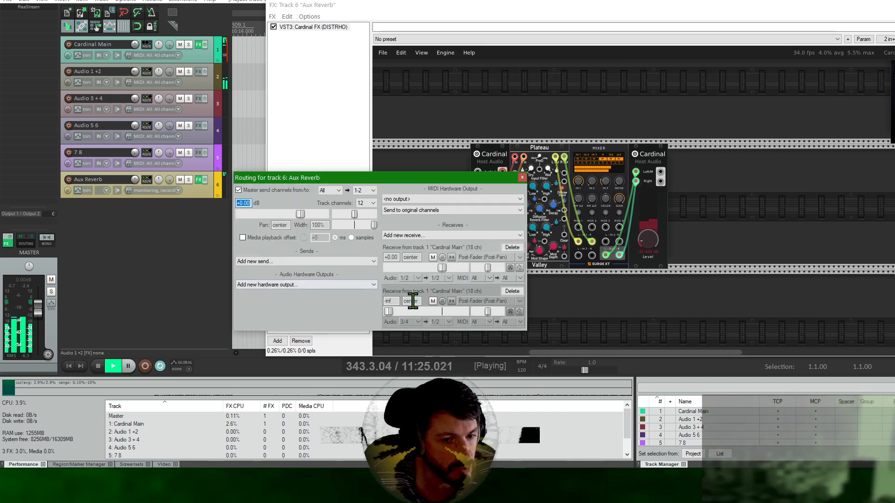
{"action": "left_click", "coordinate": [420, 235]}
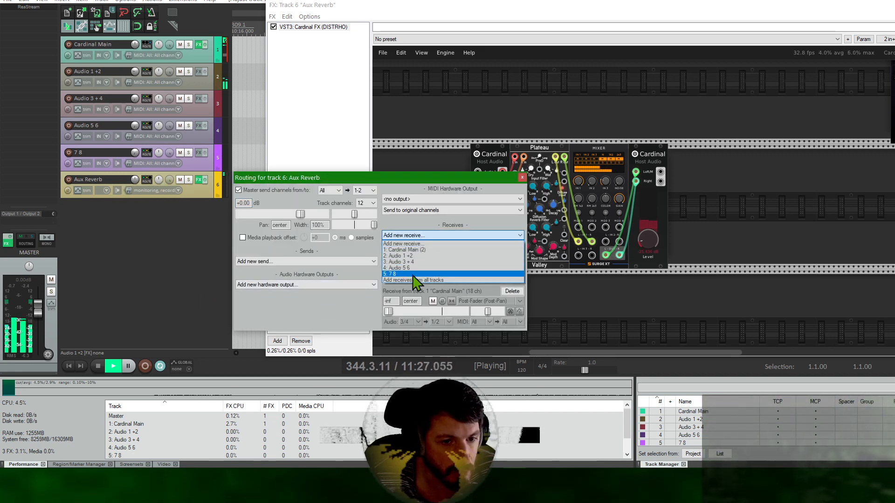
{"action": "left_click", "coordinate": [413, 274]}
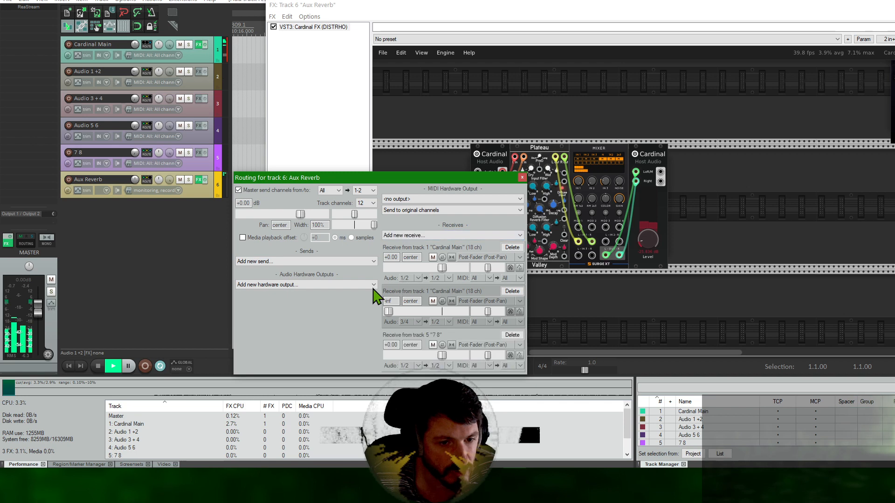
{"action": "left_click", "coordinate": [415, 365]}
{"action": "left_click", "coordinate": [574, 388]}
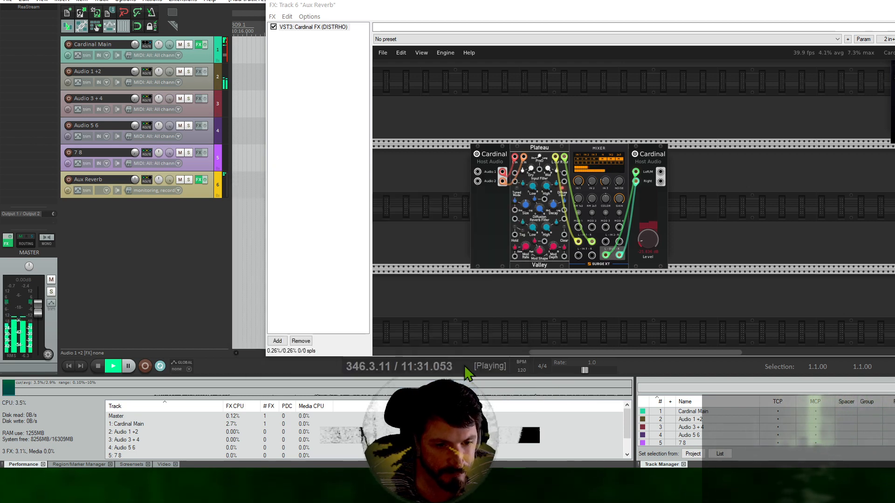
Set the source audio of Aux Reverb's receive from the 7 8 track to mono channel 1.
{"action": "left_click", "coordinate": [147, 179]}
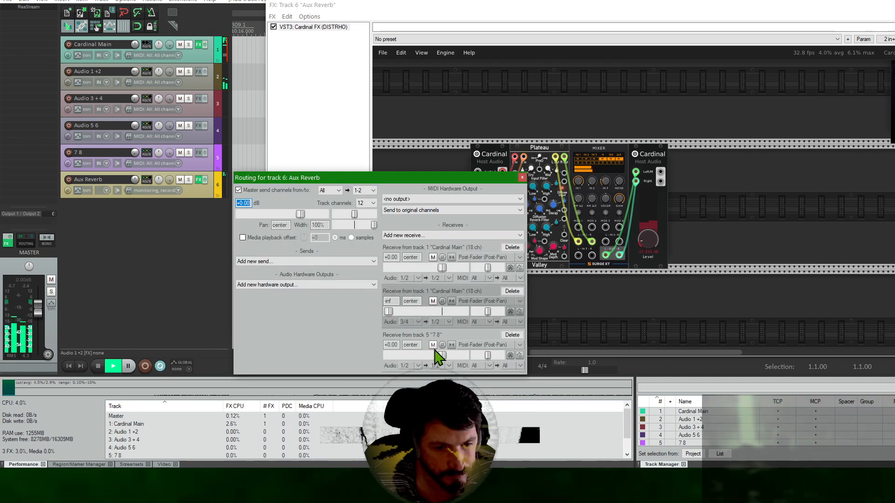
{"action": "left_click", "coordinate": [415, 366]}
{"action": "mouse_move", "coordinate": [466, 387]}
{"action": "left_click", "coordinate": [534, 388]}
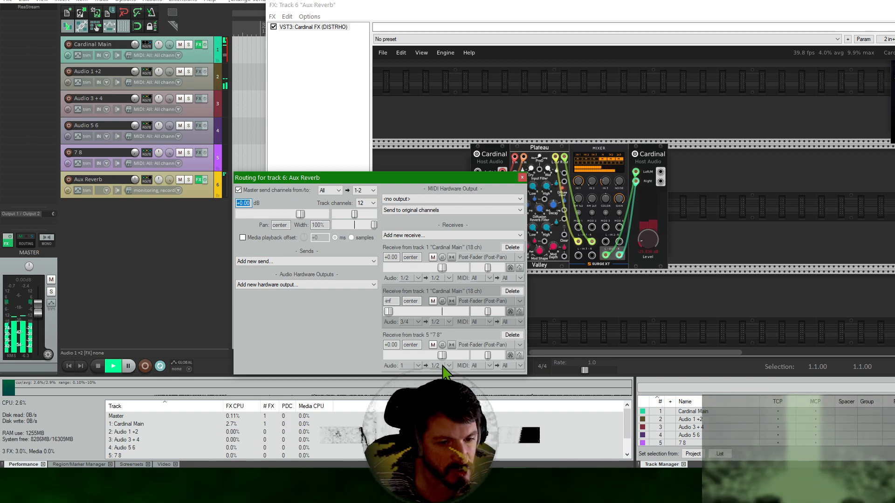
{"action": "left_click_drag", "start_coordinate": [461, 177], "coordinate": [350, 171]}
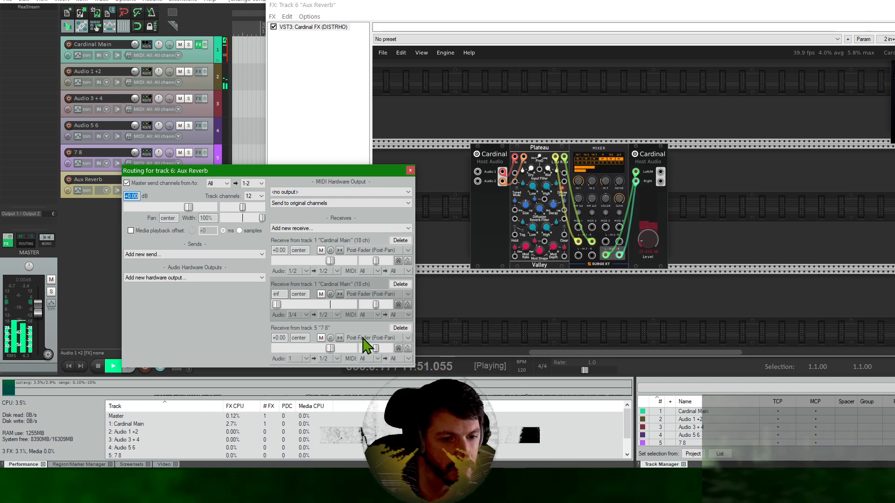
Delete the Aux Reverb track's receive from 7 8 and select the Cardinal Main track.
{"action": "left_click", "coordinate": [400, 328]}
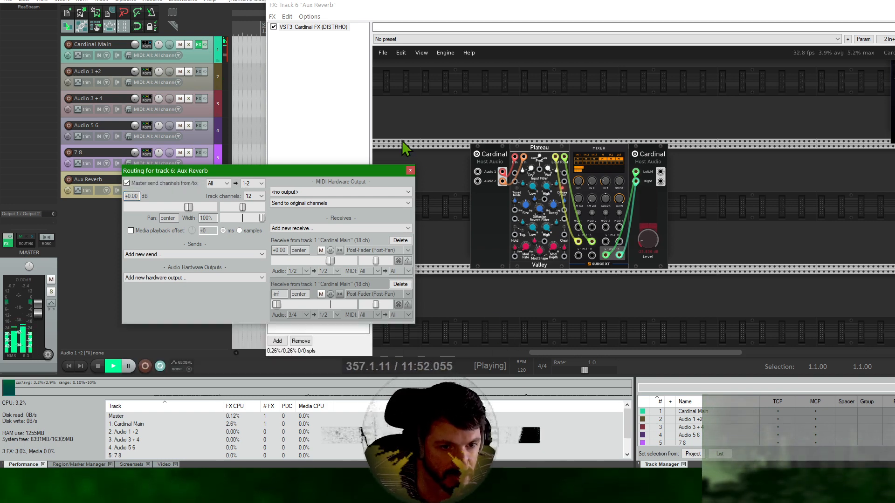
{"action": "left_click", "coordinate": [411, 171]}
{"action": "left_click", "coordinate": [196, 55]}
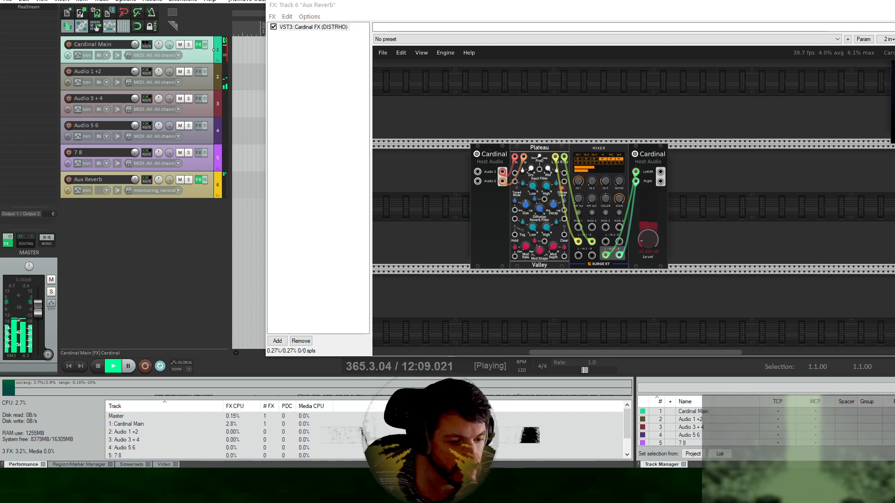
Switch to the Notion page "Cardinal routage avec Effet à part", review its track and routing notes, and return to REAPER.
{"action": "left_click", "coordinate": [145, 480]}
{"action": "left_click", "coordinate": [607, 2]}
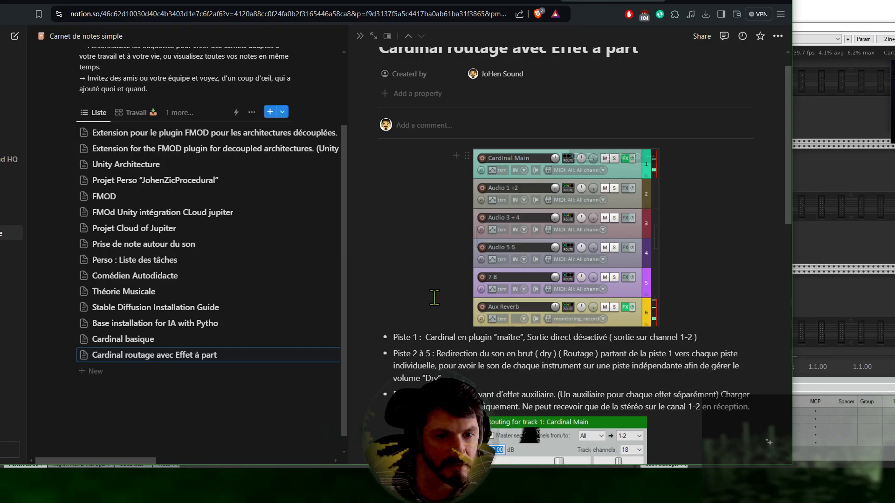
{"action": "scroll", "coordinate": [606, 314], "scroll_direction": "down", "scroll_amount": 7}
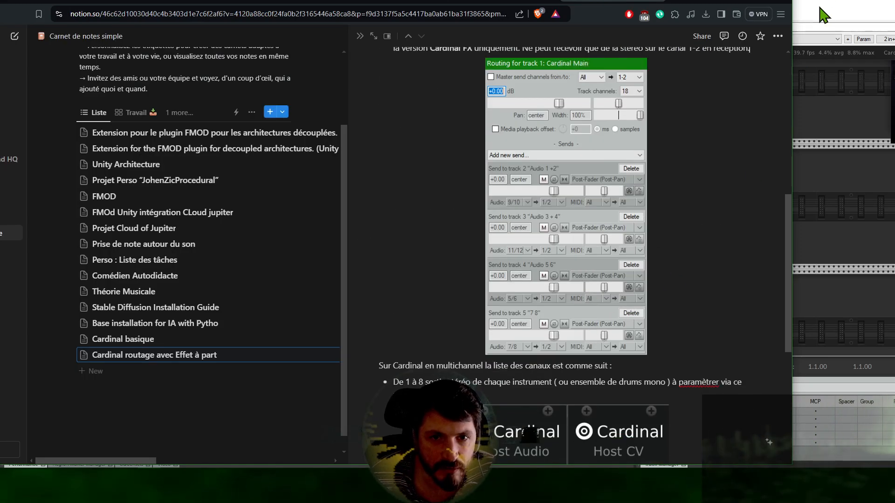
{"action": "left_click", "coordinate": [735, 5]}
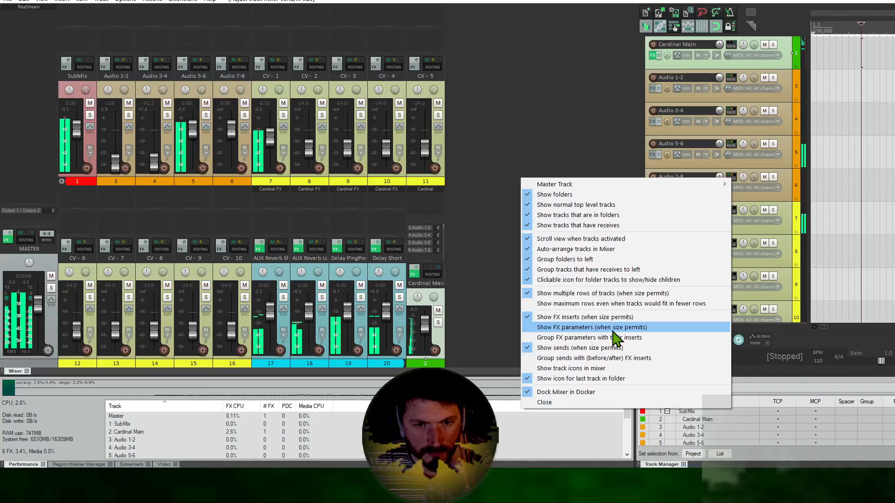
Try showing FX parameters in the mixer and turn that option off again.
{"action": "left_click", "coordinate": [614, 328]}
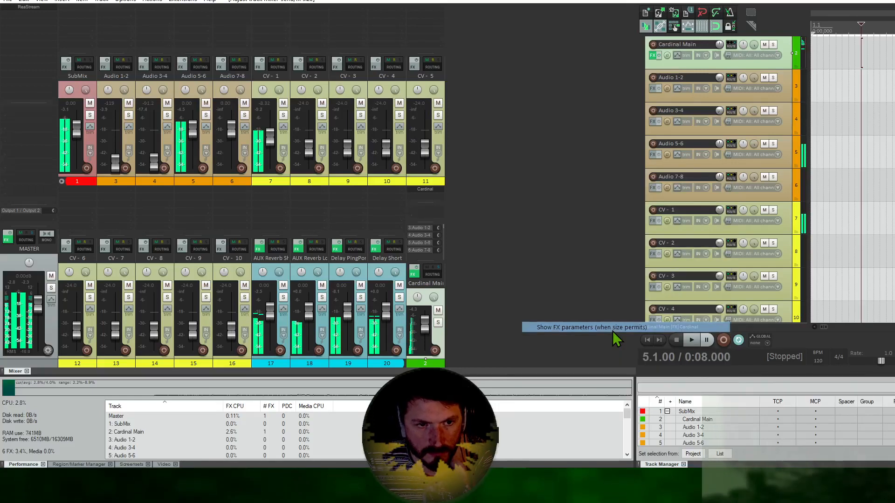
{"action": "right_click", "coordinate": [544, 168]}
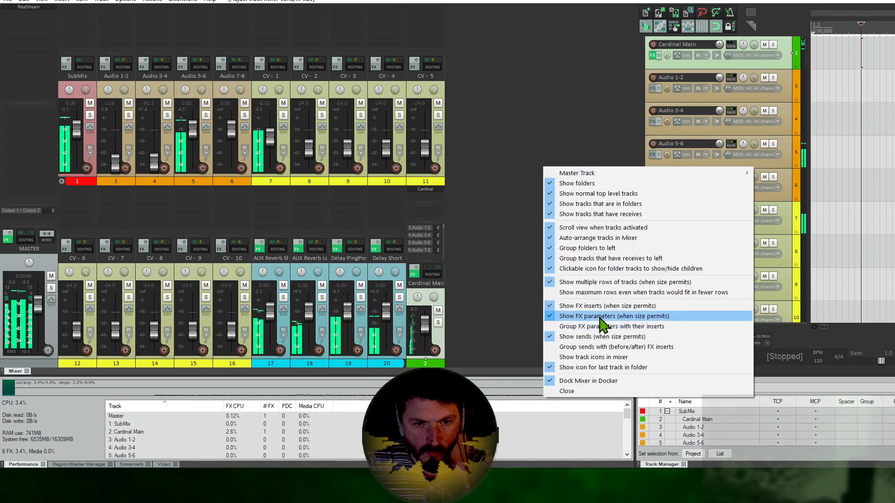
{"action": "left_click", "coordinate": [606, 316]}
Group sends with FX inserts in the mixer and enlarge the send list on the Cardinal Main strip.
{"action": "right_click", "coordinate": [549, 188]}
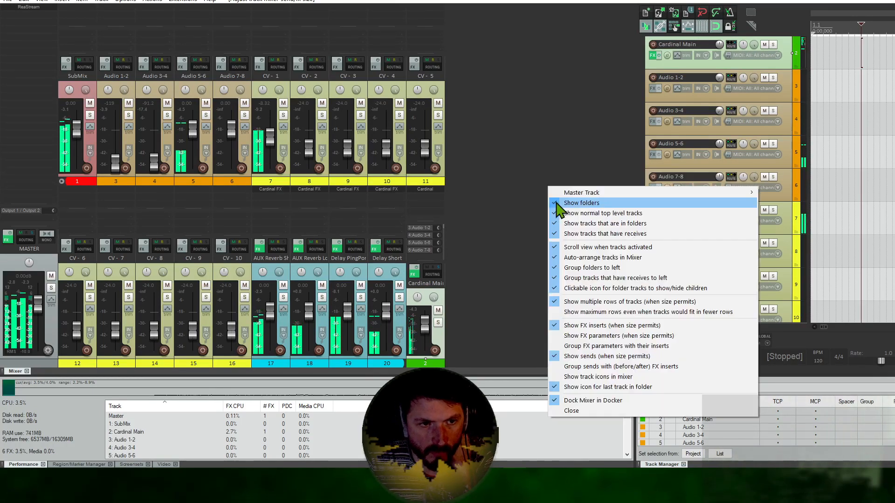
{"action": "left_click", "coordinate": [617, 368]}
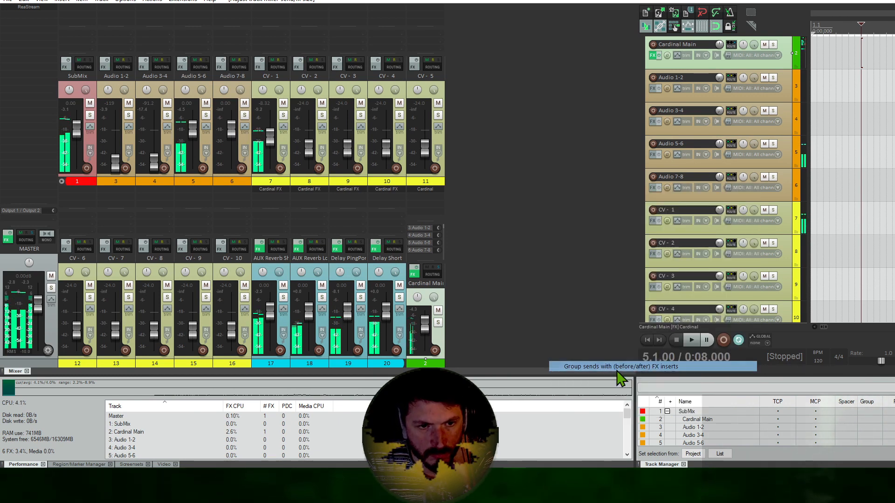
{"action": "left_click_drag", "start_coordinate": [444, 198], "coordinate": [446, 230]}
{"action": "left_click_drag", "start_coordinate": [444, 262], "coordinate": [448, 202]}
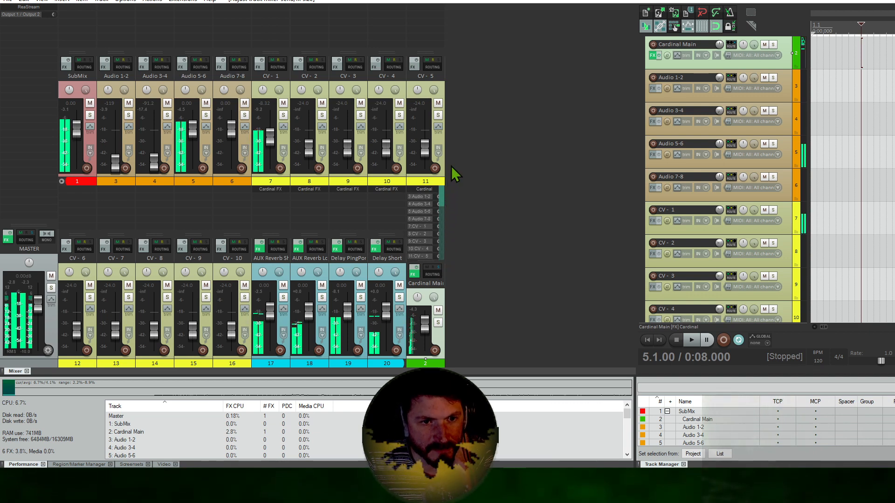
{"action": "left_click_drag", "start_coordinate": [455, 153], "coordinate": [468, 285]}
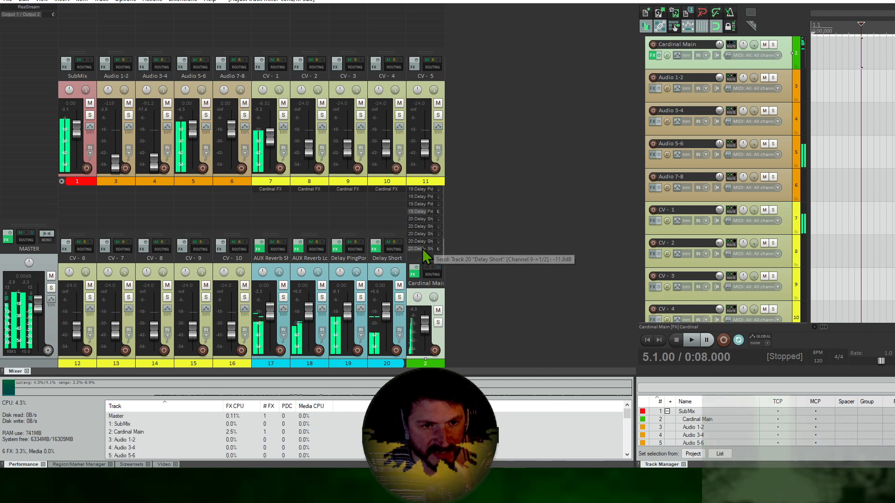
{"action": "left_click_drag", "start_coordinate": [440, 248], "coordinate": [440, 248]}
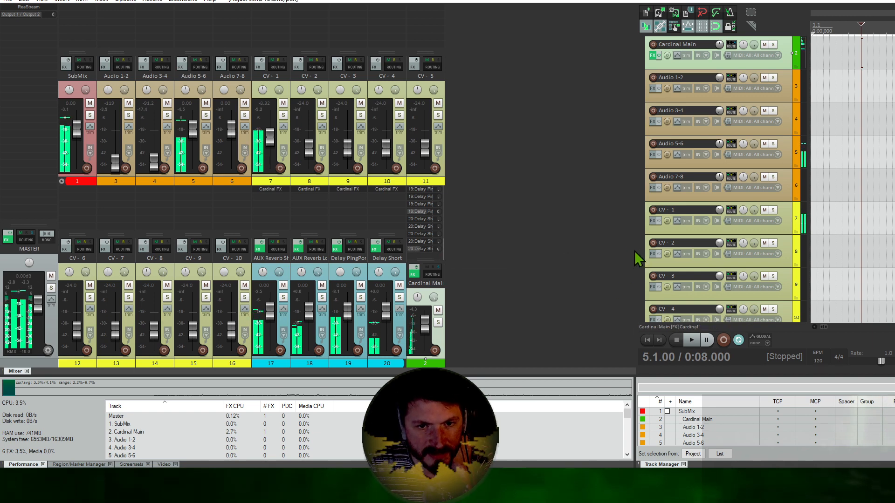
Narrow the mixer to remove its empty space, browse Cardinal Main's sends and shrink that strip's send list.
{"action": "left_click_drag", "start_coordinate": [636, 251], "coordinate": [442, 241]}
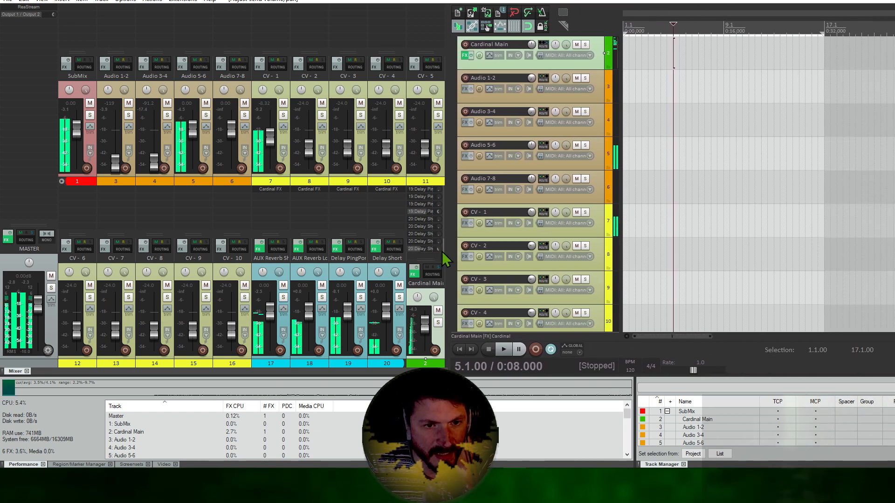
{"action": "scroll", "coordinate": [444, 248], "scroll_direction": "up", "scroll_amount": 1}
{"action": "left_click_drag", "start_coordinate": [445, 193], "coordinate": [451, 244]}
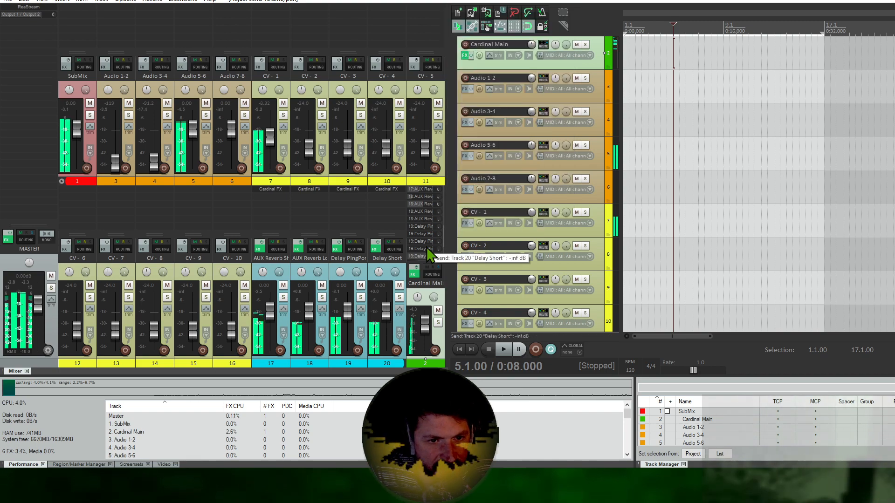
{"action": "scroll", "coordinate": [426, 252], "scroll_direction": "up", "scroll_amount": 1}
{"action": "scroll", "coordinate": [426, 255], "scroll_direction": "down", "scroll_amount": 2}
{"action": "left_click_drag", "start_coordinate": [426, 264], "coordinate": [426, 238]}
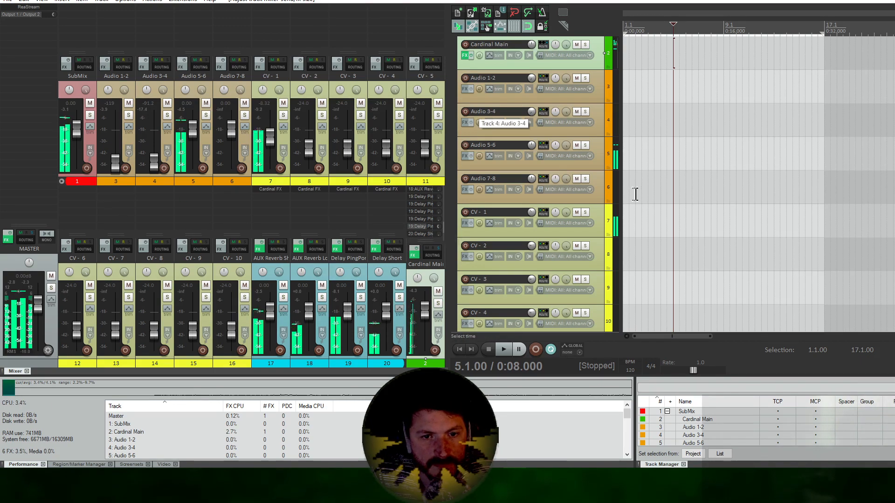
Collapse the mixer to its master strip and enlarge the lower docker to fit the full Track Manager list.
{"action": "scroll", "coordinate": [536, 126], "scroll_direction": "up", "scroll_amount": 1}
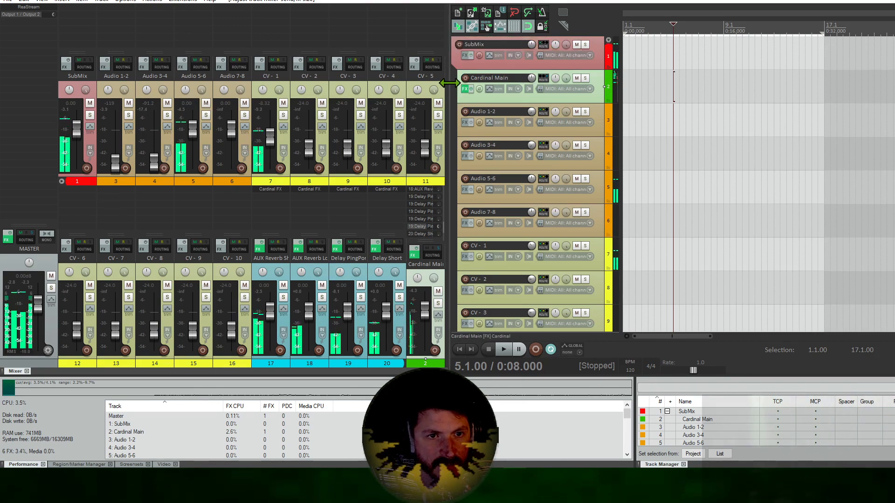
{"action": "left_click_drag", "start_coordinate": [445, 88], "coordinate": [61, 76]}
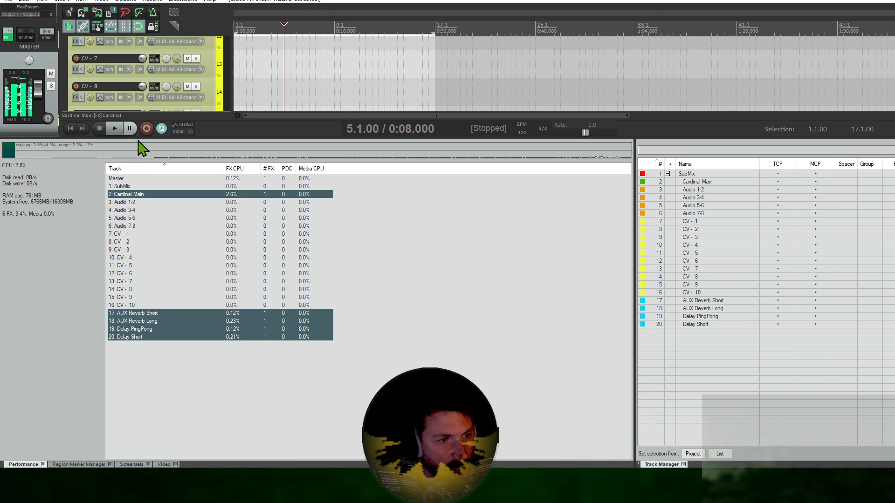
{"action": "left_click_drag", "start_coordinate": [139, 139], "coordinate": [180, 379]}
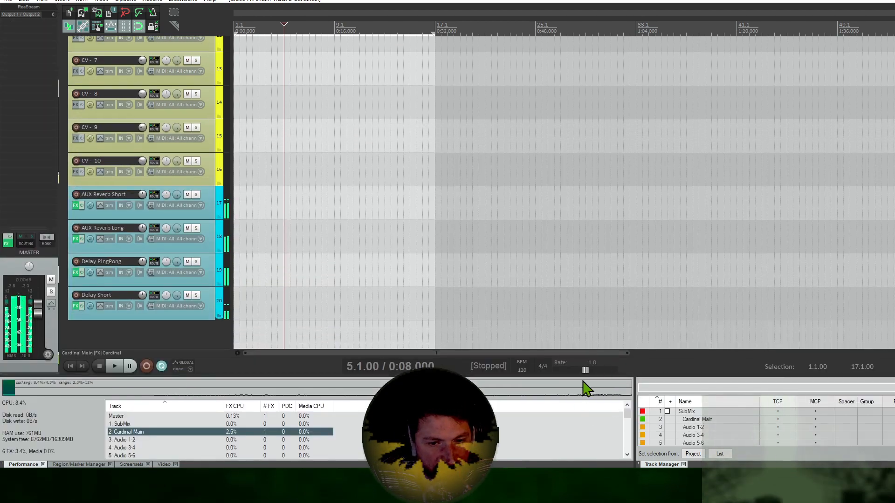
{"action": "left_click_drag", "start_coordinate": [583, 380], "coordinate": [580, 214]}
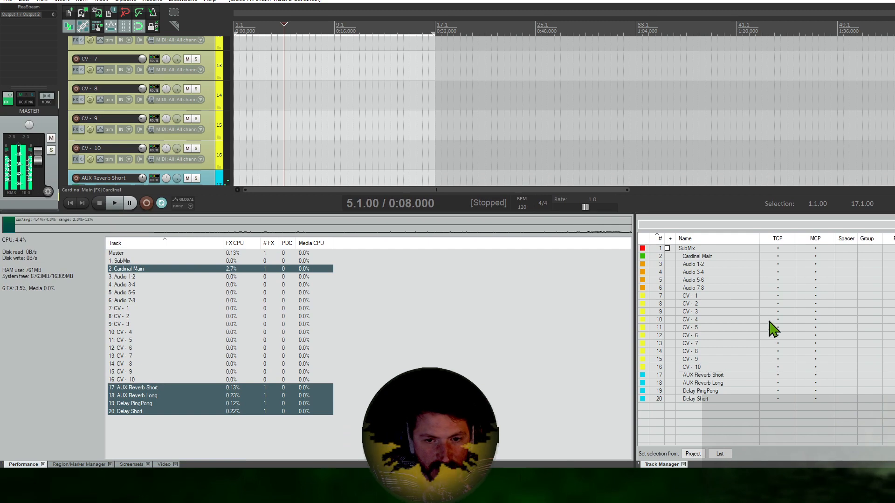
Hide all tracks from the arrange view, test Cardinal Main's visibility, and show only Audio 1-2.
{"action": "left_click", "coordinate": [778, 256]}
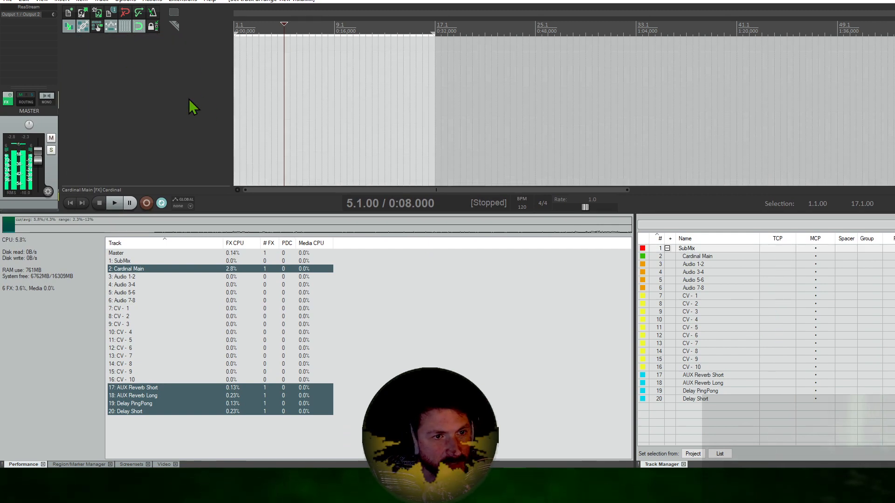
{"action": "left_click", "coordinate": [778, 256]}
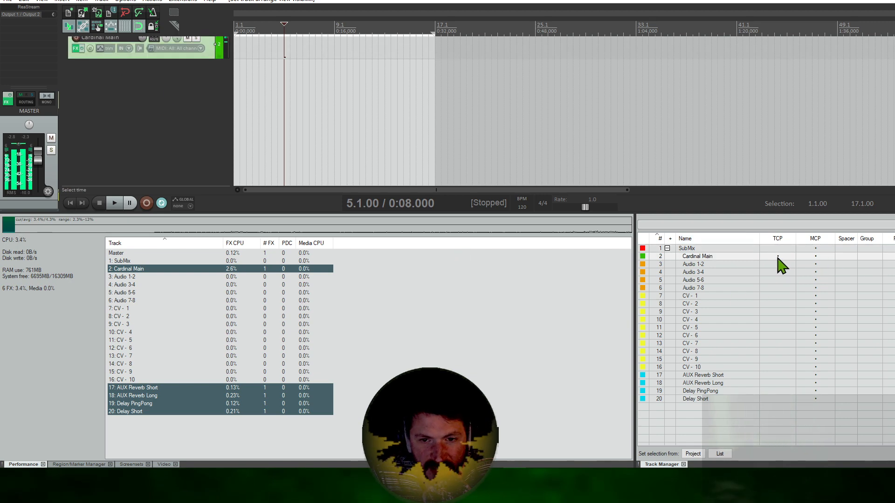
{"action": "left_click", "coordinate": [778, 256]}
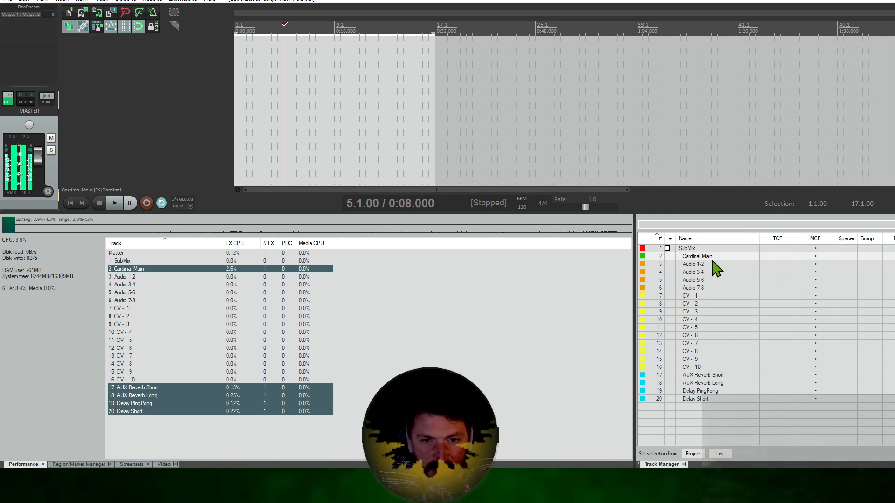
{"action": "left_click", "coordinate": [778, 264]}
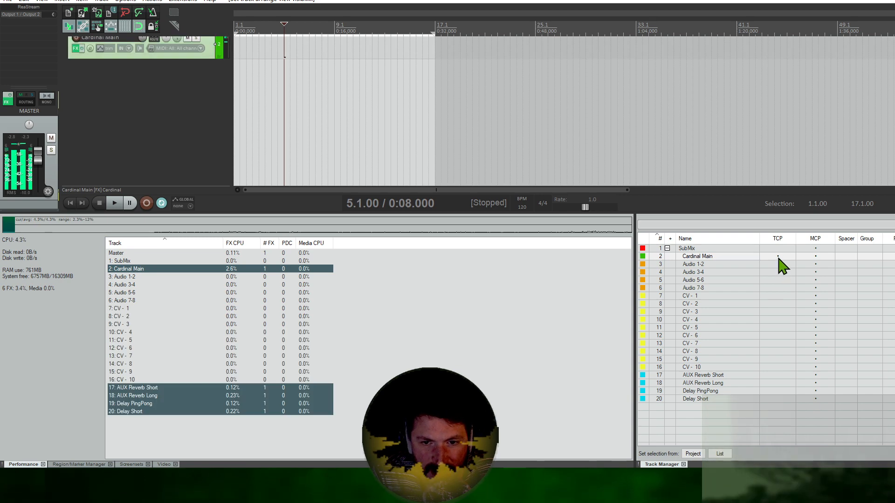
{"action": "left_click", "coordinate": [778, 264]}
{"action": "left_click", "coordinate": [778, 264]}
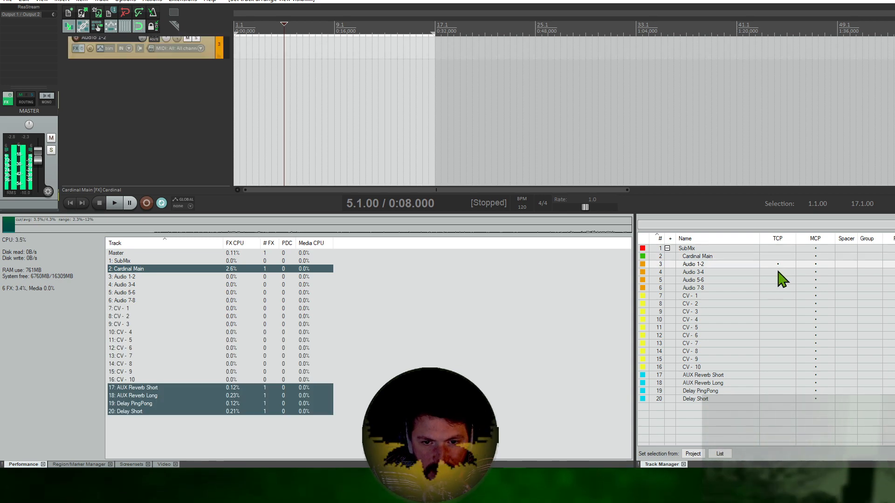
Show Audio 3-4 through CV - 10 in the arrange view, and hide CV - 5 to CV - 10 and Audio 7-8.
{"action": "left_click_drag", "start_coordinate": [778, 272], "coordinate": [776, 364]}
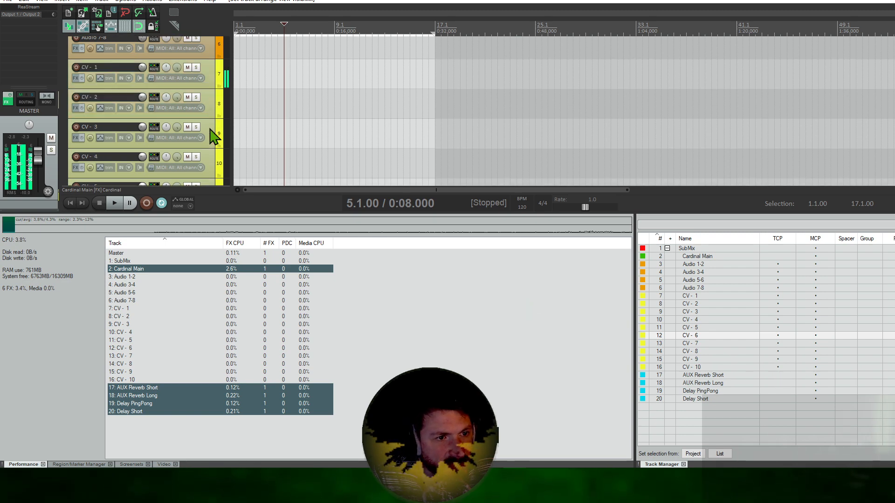
{"action": "scroll", "coordinate": [219, 138], "scroll_direction": "up", "scroll_amount": 1}
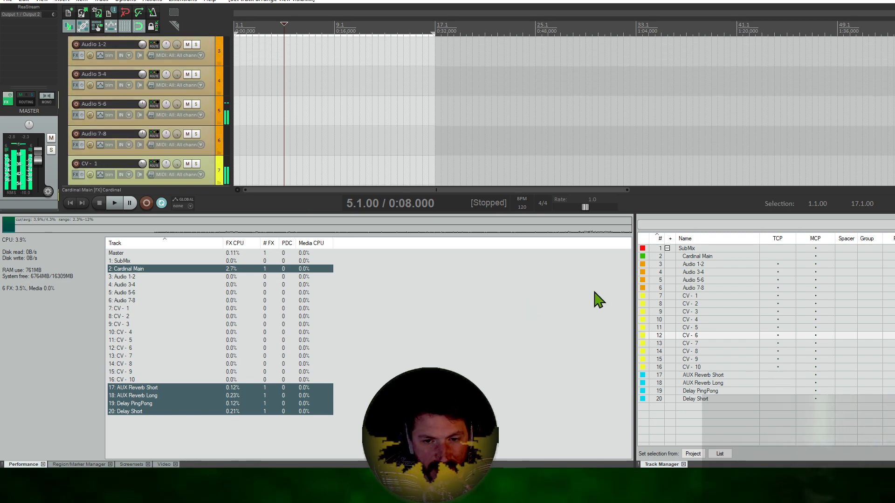
{"action": "left_click_drag", "start_coordinate": [776, 368], "coordinate": [777, 311]}
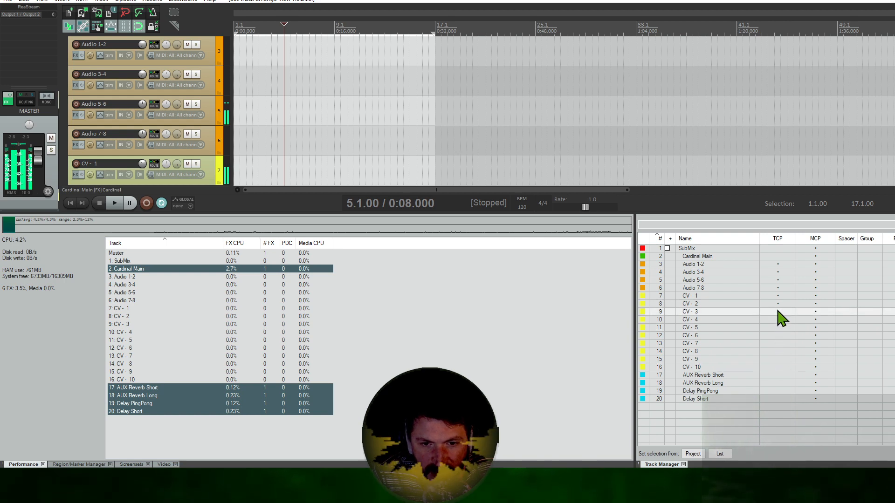
{"action": "left_click", "coordinate": [778, 319]}
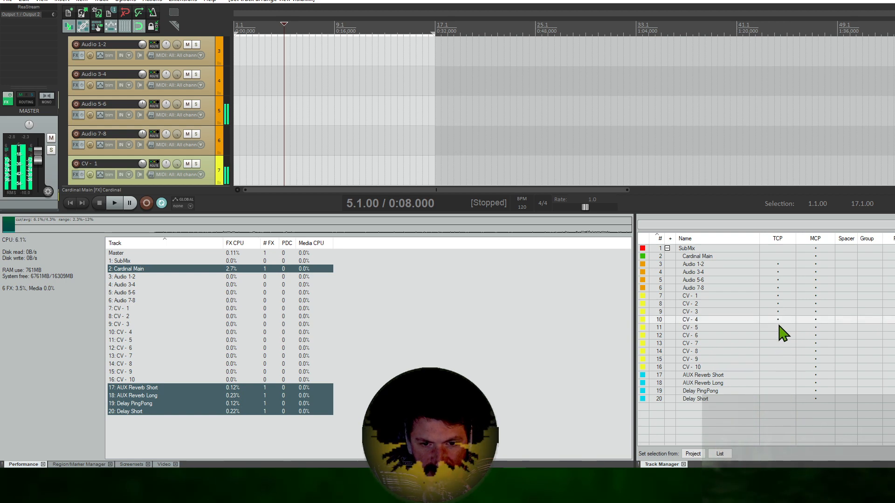
{"action": "left_click", "coordinate": [778, 288]}
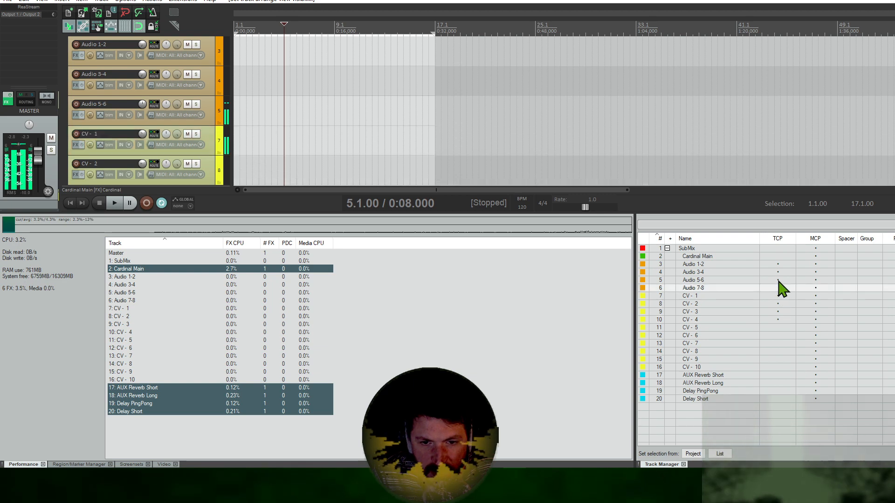
Show AUX Reverb Short and Delay Short in the arrange view, and enlarge that view to fit all displayed tracks.
{"action": "left_click", "coordinate": [777, 376]}
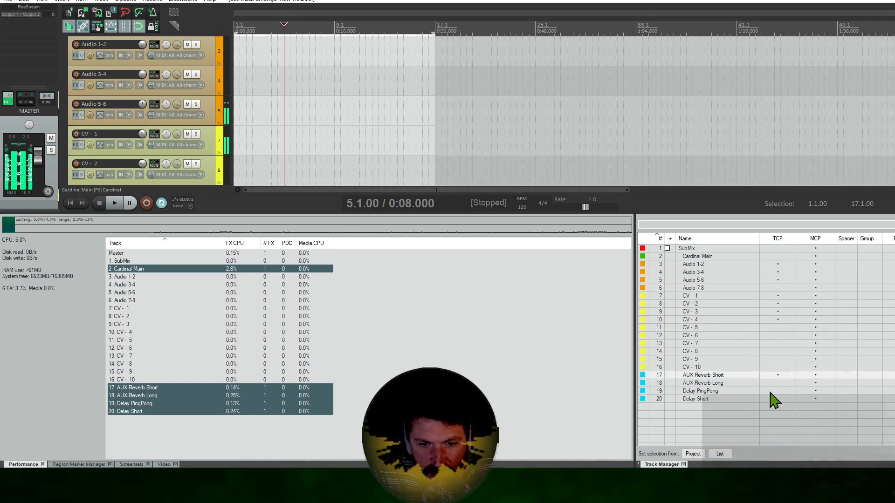
{"action": "left_click", "coordinate": [777, 399]}
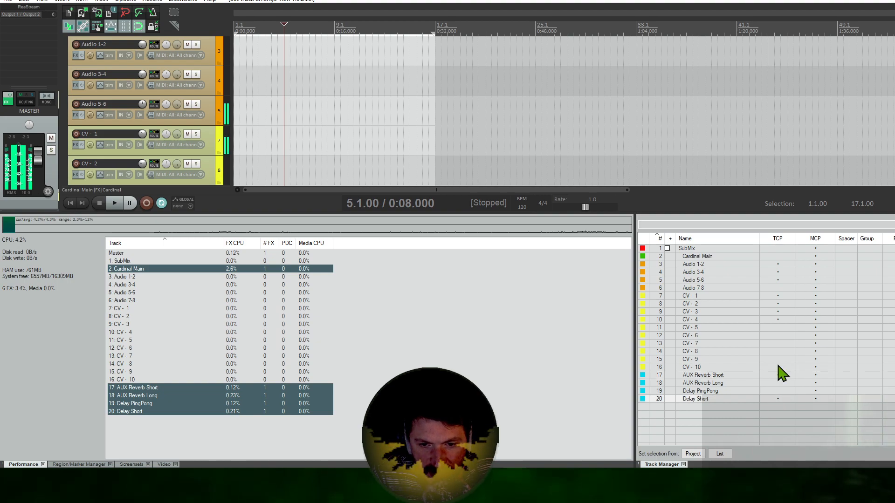
{"action": "left_click_drag", "start_coordinate": [337, 214], "coordinate": [313, 379]}
{"action": "scroll", "coordinate": [188, 201], "scroll_direction": "up", "scroll_amount": 2}
{"action": "scroll", "coordinate": [198, 202], "scroll_direction": "down", "scroll_amount": 1}
{"action": "scroll", "coordinate": [204, 211], "scroll_direction": "down", "scroll_amount": 2}
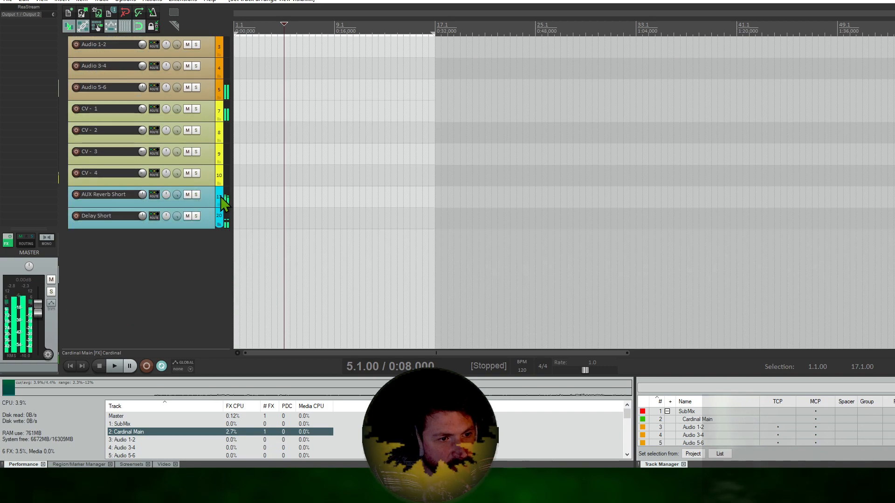
Examine CV - 2's routing with the arrange tracks enlarged, and widen the mixer to inspect its channel strips.
{"action": "scroll", "coordinate": [211, 110], "scroll_direction": "up", "scroll_amount": 3}
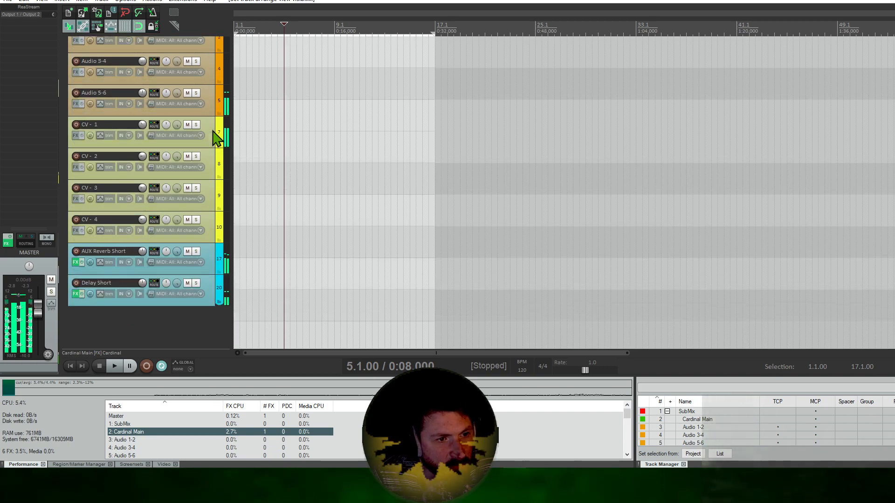
{"action": "left_click", "coordinate": [154, 172]}
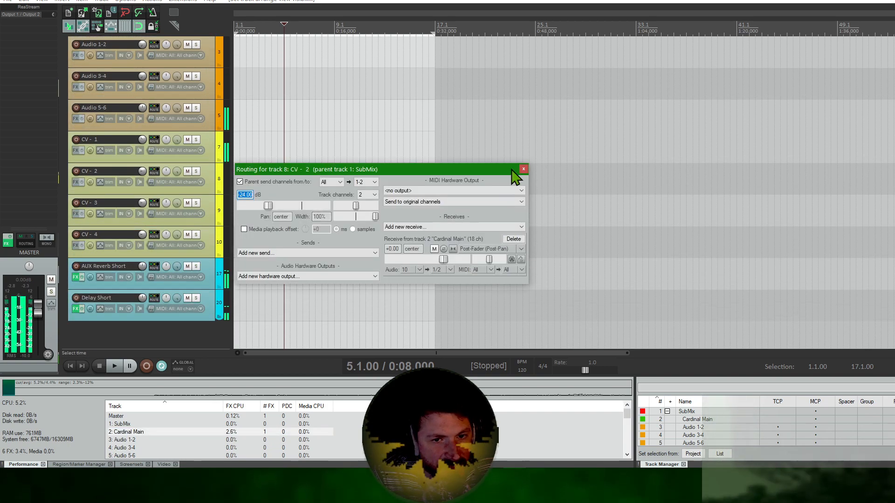
{"action": "left_click_drag", "start_coordinate": [60, 153], "coordinate": [312, 179]}
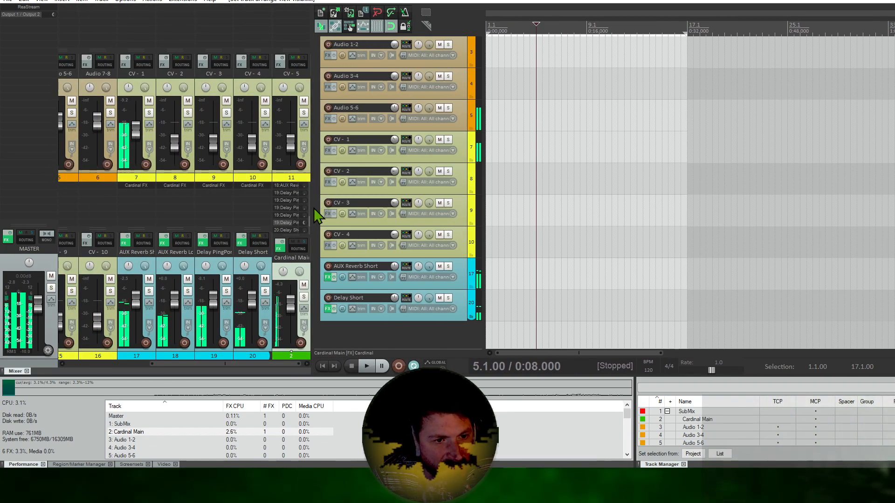
{"action": "left_click_drag", "start_coordinate": [313, 205], "coordinate": [456, 200]}
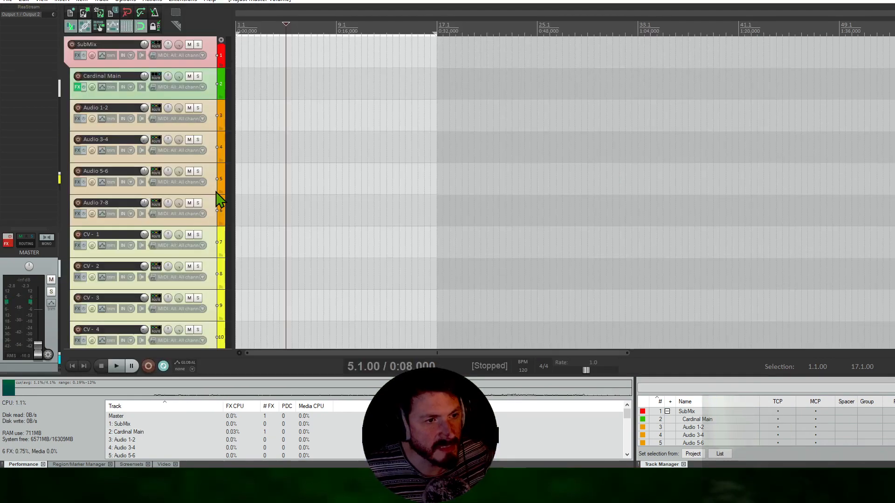
Select the Audio 1-2 track and widen the mixer until the channel strips of all tracks show.
{"action": "scroll", "coordinate": [219, 201], "scroll_direction": "down", "scroll_amount": 1}
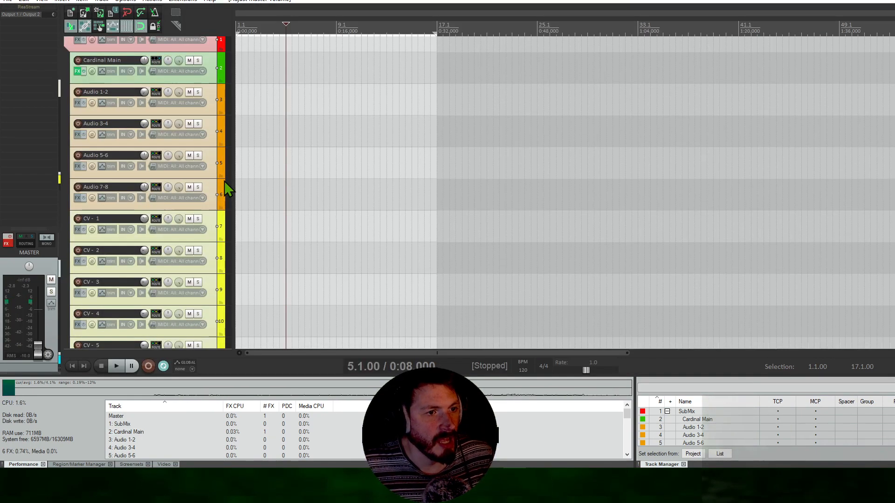
{"action": "left_click", "coordinate": [212, 106]}
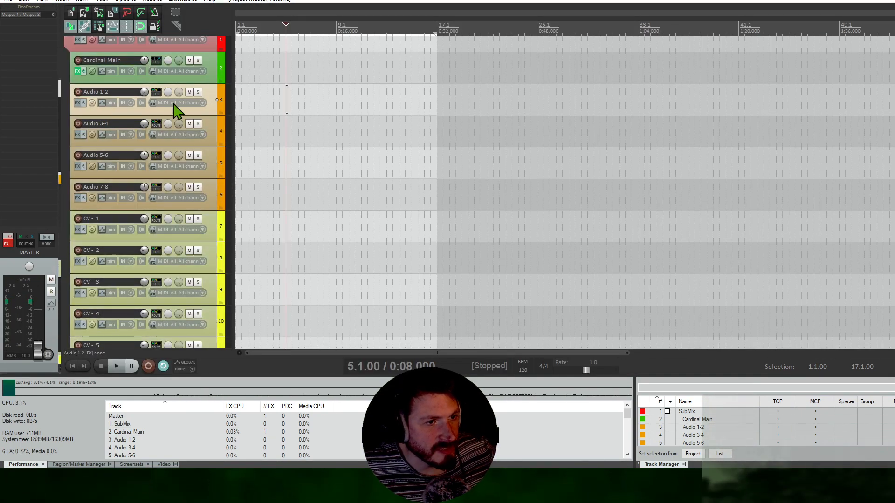
{"action": "scroll", "coordinate": [210, 143], "scroll_direction": "down", "scroll_amount": 10}
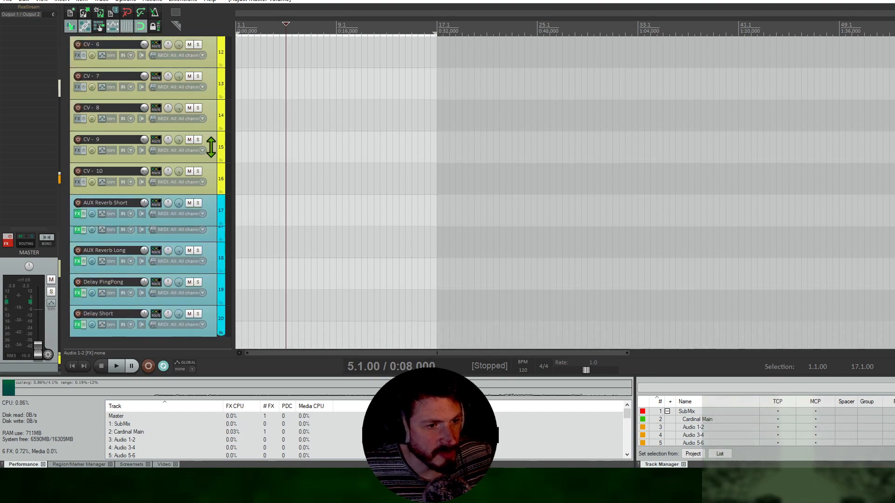
{"action": "scroll", "coordinate": [211, 147], "scroll_direction": "up", "scroll_amount": 10}
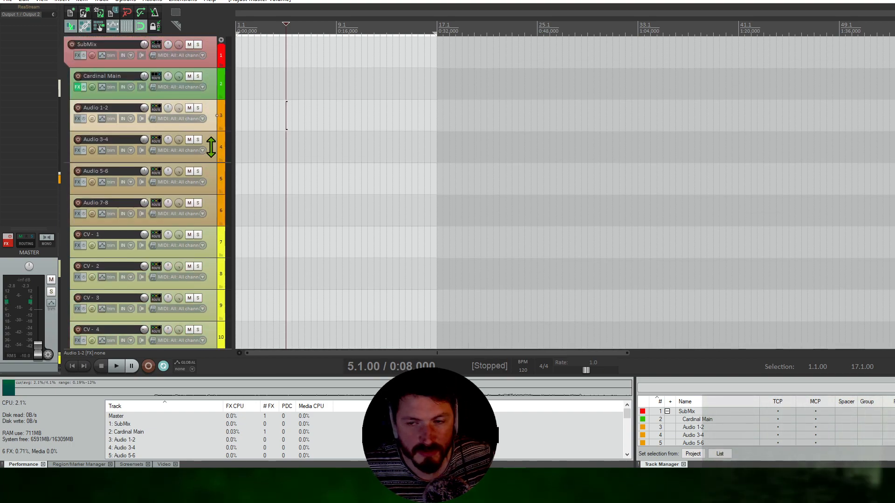
{"action": "left_click_drag", "start_coordinate": [62, 133], "coordinate": [447, 117]}
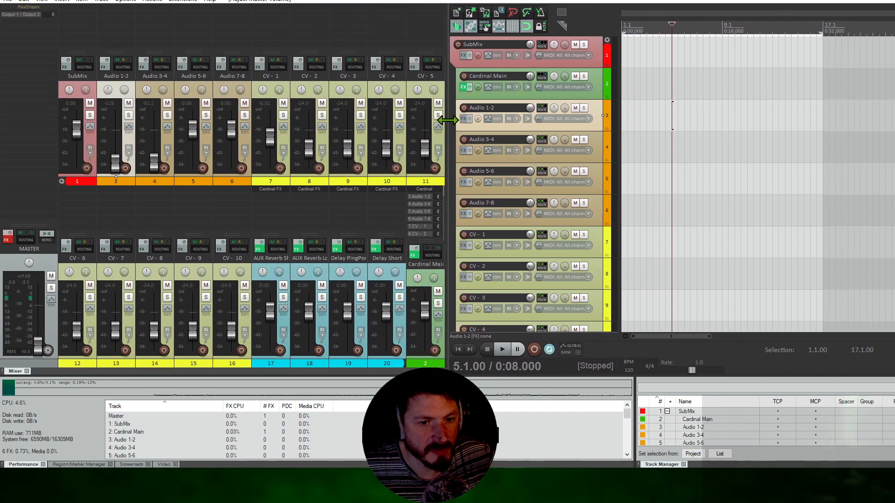
Consult the Cardinal routing notes in Notion, and inspect the Cardinal plugin on the Cardinal Main track back in REAPER.
{"action": "left_click", "coordinate": [154, 477]}
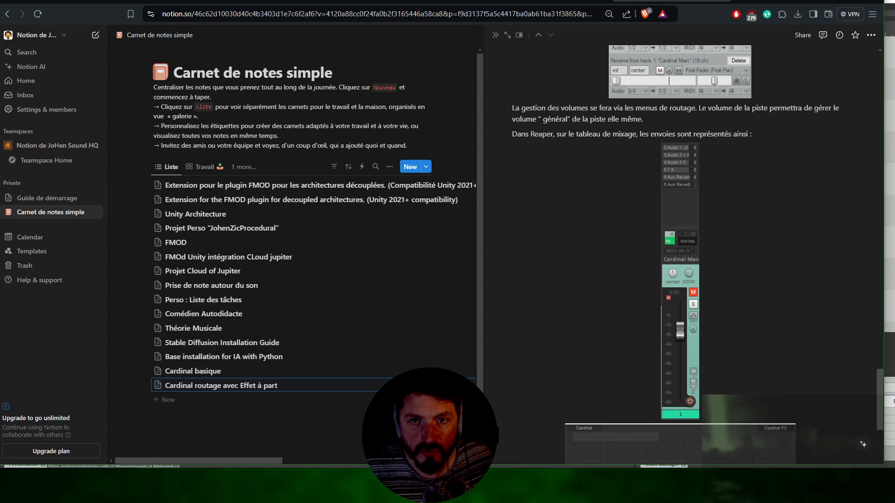
{"action": "left_click", "coordinate": [823, 2]}
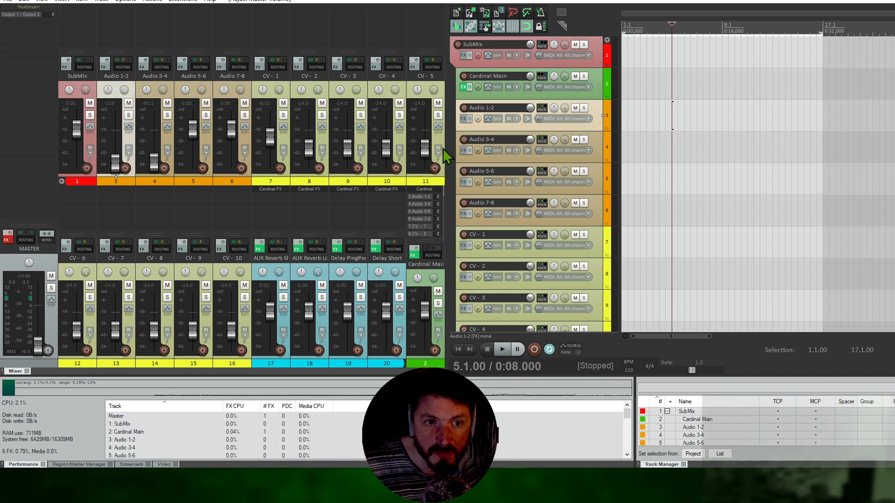
{"action": "mouse_move", "coordinate": [449, 152]}
{"action": "left_mouse_down"}
{"action": "mouse_move", "coordinate": [433, 154]}
{"action": "mouse_move", "coordinate": [463, 151]}
{"action": "mouse_move", "coordinate": [456, 155]}
{"action": "left_mouse_up"}
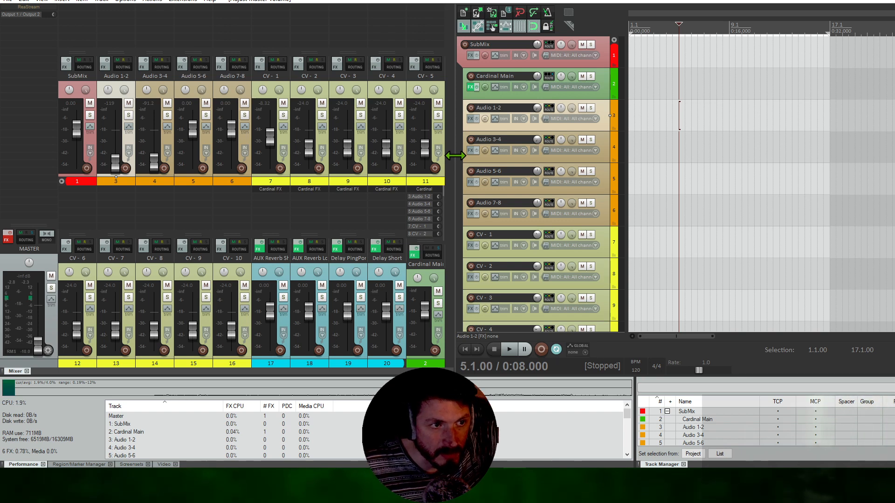
{"action": "left_click_drag", "start_coordinate": [456, 155], "coordinate": [457, 156]}
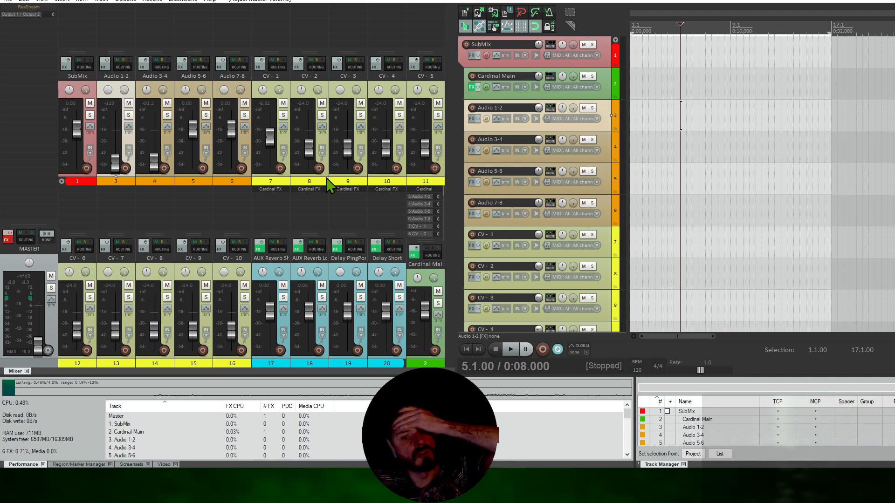
{"action": "left_click", "coordinate": [472, 87]}
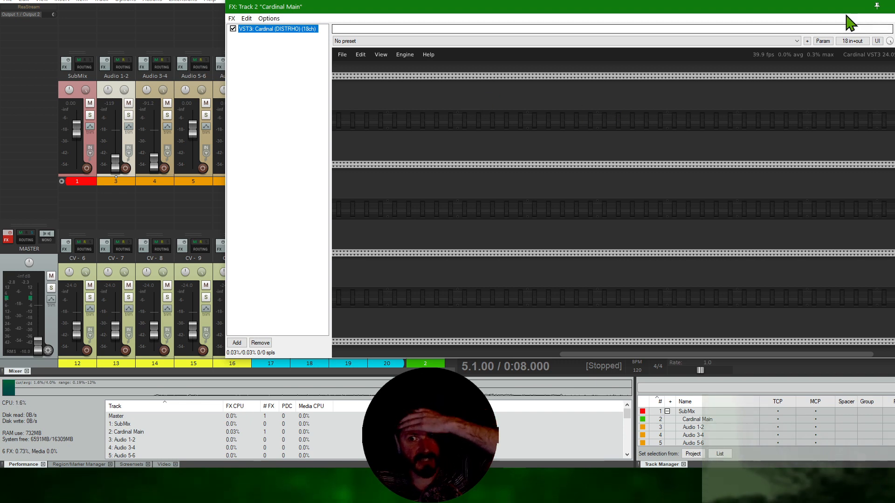
{"action": "left_click", "coordinate": [894, 6]}
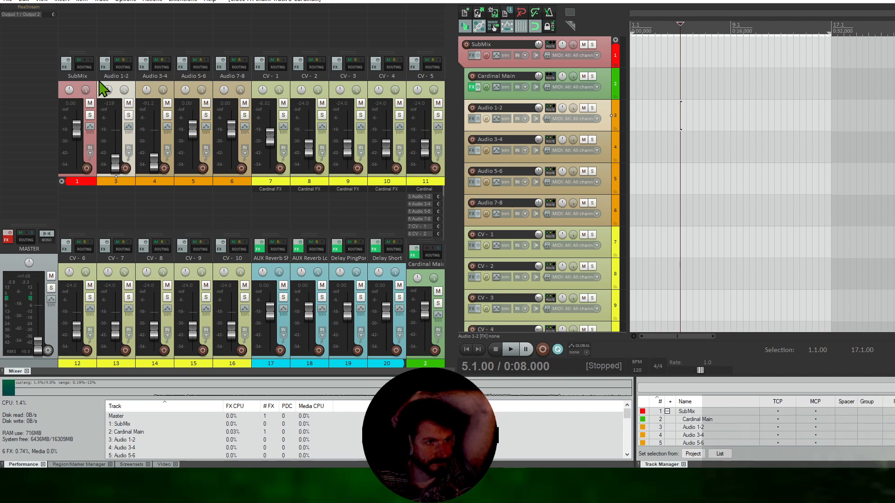
Browse through Projets Musiques_Sons to open the Sonobus jam project, and collapse the mixer to its master strip.
{"action": "left_click", "coordinate": [9, 2]}
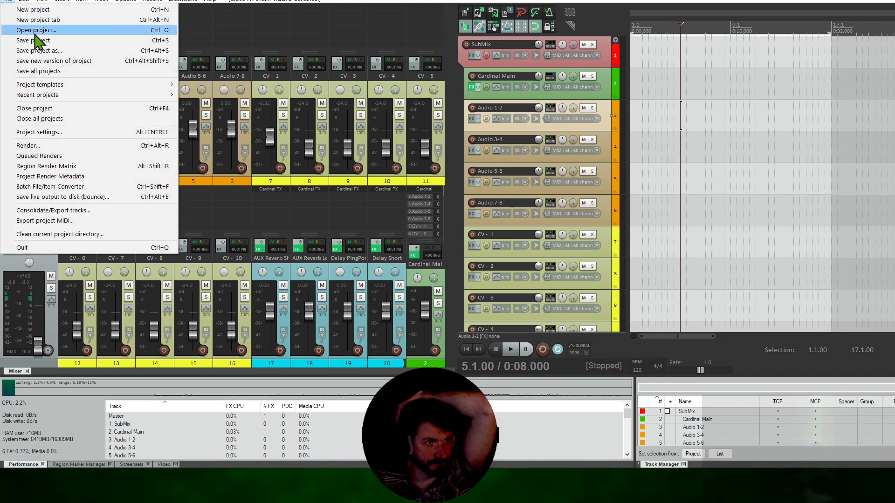
{"action": "left_click", "coordinate": [35, 31]}
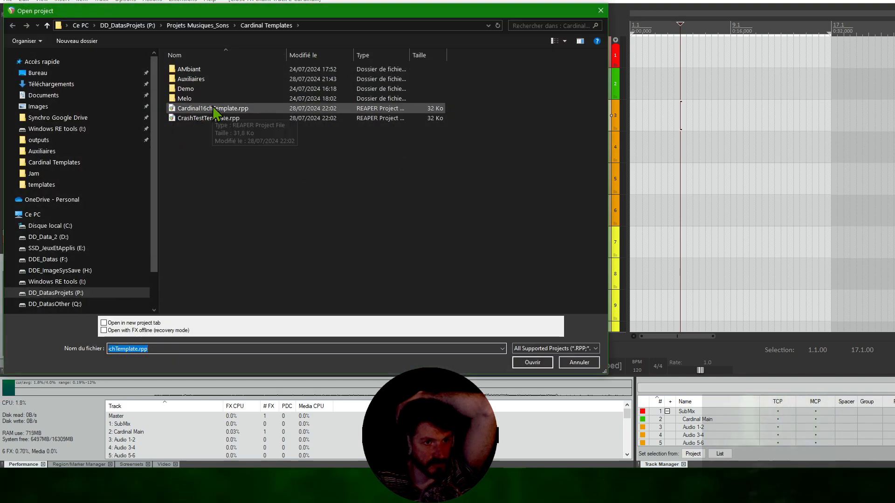
{"action": "left_click", "coordinate": [210, 26]}
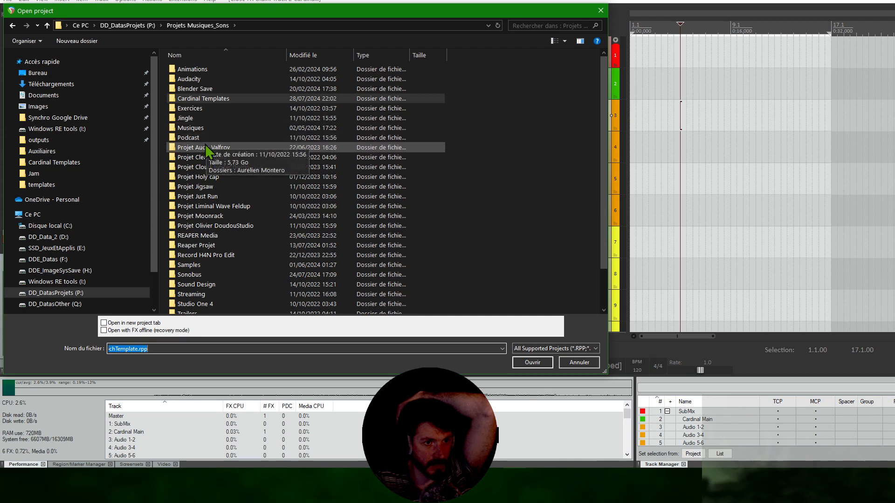
{"action": "scroll", "coordinate": [254, 162], "scroll_direction": "down", "scroll_amount": 1}
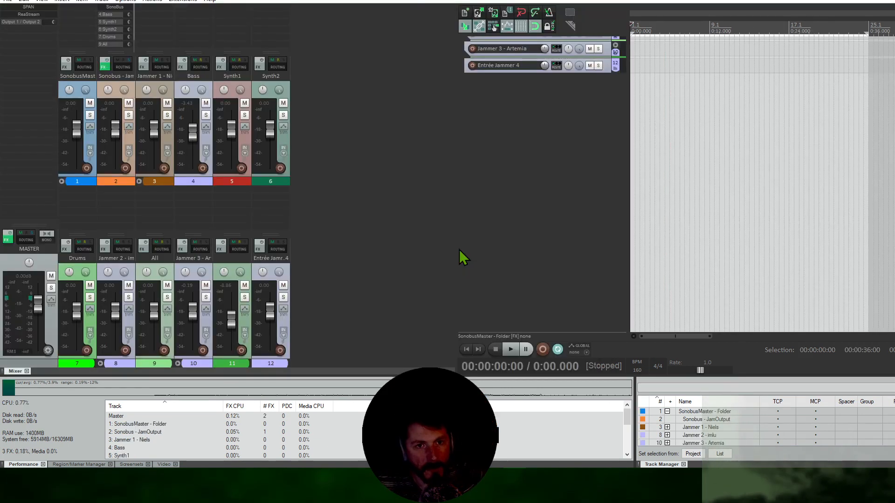
{"action": "scroll", "coordinate": [513, 261], "scroll_direction": "up", "scroll_amount": 3}
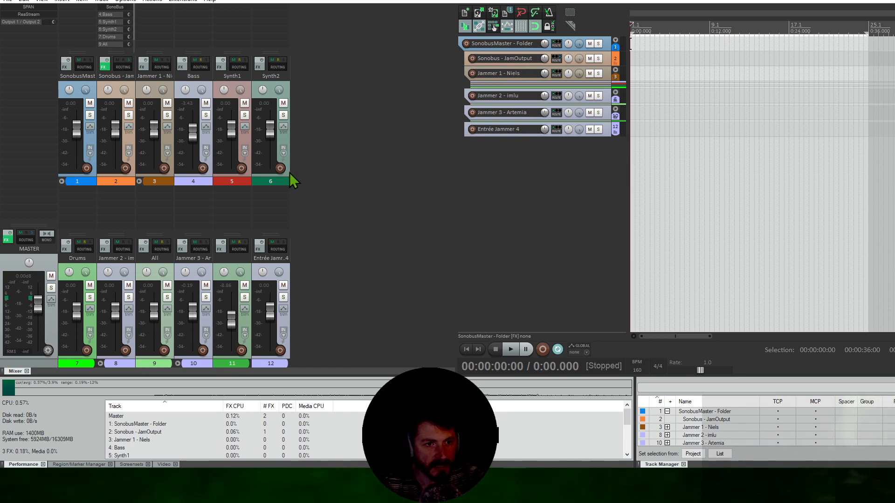
{"action": "left_click_drag", "start_coordinate": [456, 252], "coordinate": [61, 223]}
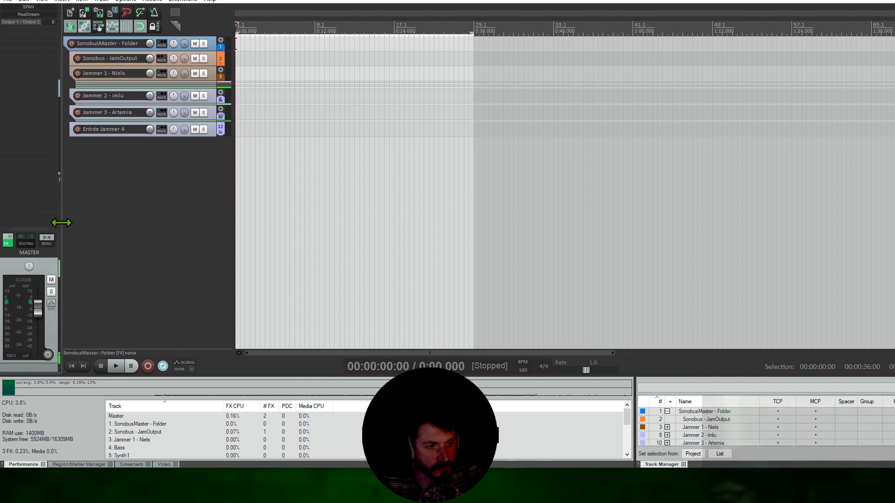
Bypass the master track's effects and lower the master volume to -inf dB.
{"action": "right_click", "coordinate": [131, 203]}
{"action": "left_click", "coordinate": [97, 176]}
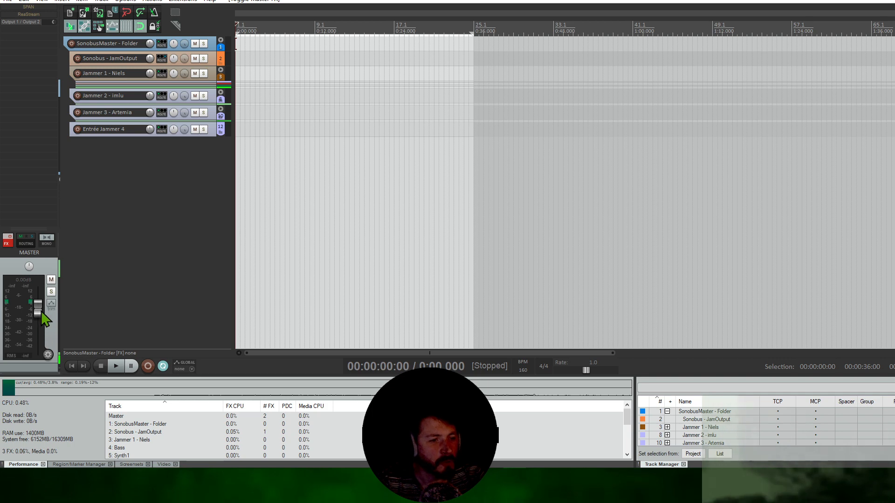
{"action": "left_click_drag", "start_coordinate": [38, 309], "coordinate": [38, 354]}
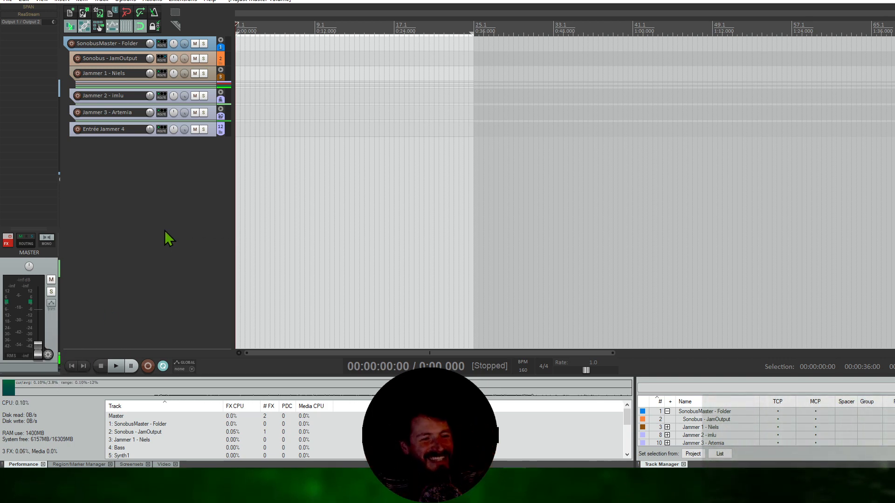
Insert the tracks of the Cardinal18chWith4Aux track template into the jam project.
{"action": "right_click", "coordinate": [137, 203]}
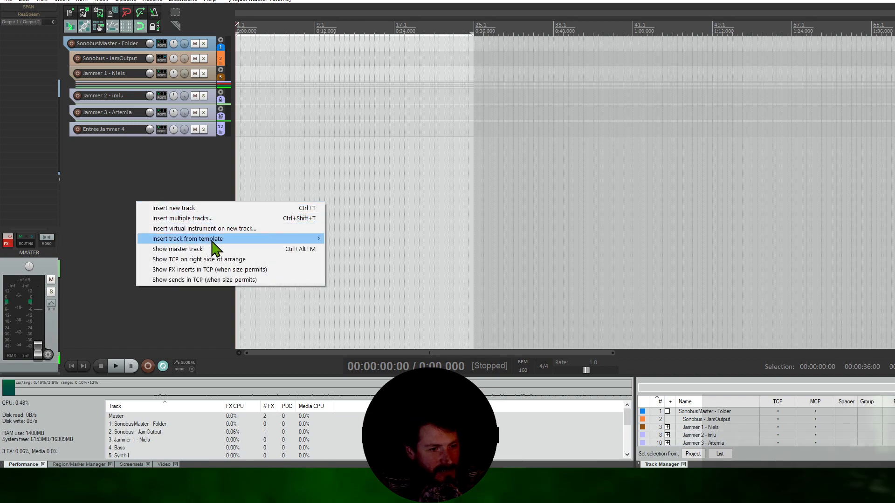
{"action": "mouse_move", "coordinate": [214, 247]}
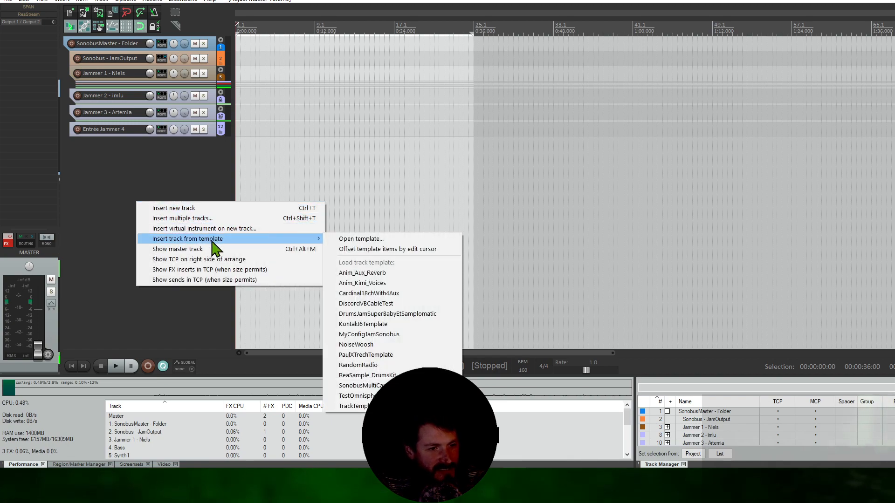
{"action": "left_click", "coordinate": [445, 293]}
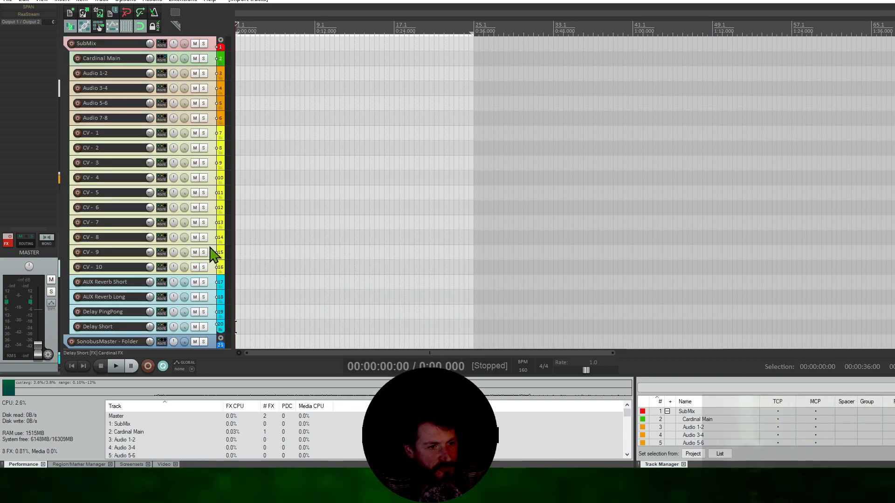
Move the SubMix folder with all its Cardinal tracks below Entrée Jammer 4, and clear the track selection.
{"action": "scroll", "coordinate": [212, 252], "scroll_direction": "down", "scroll_amount": 4}
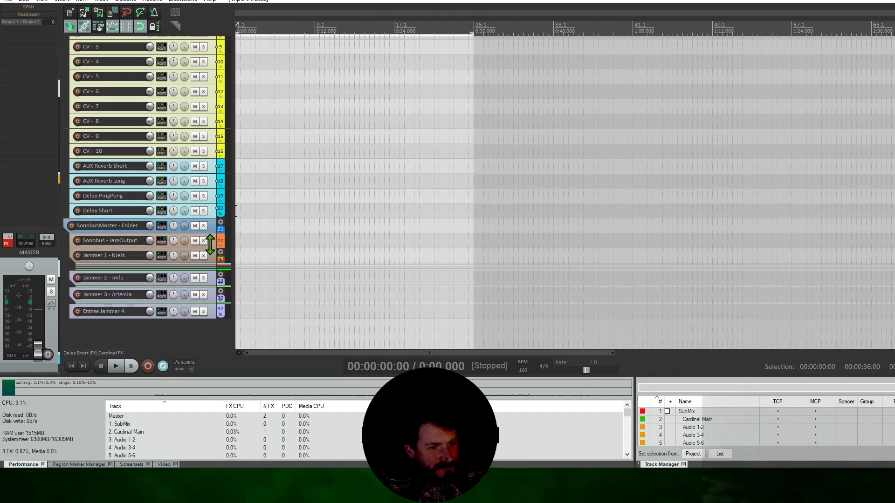
{"action": "scroll", "coordinate": [212, 244], "scroll_direction": "up", "scroll_amount": 4}
{"action": "scroll", "coordinate": [214, 227], "scroll_direction": "down", "scroll_amount": 1}
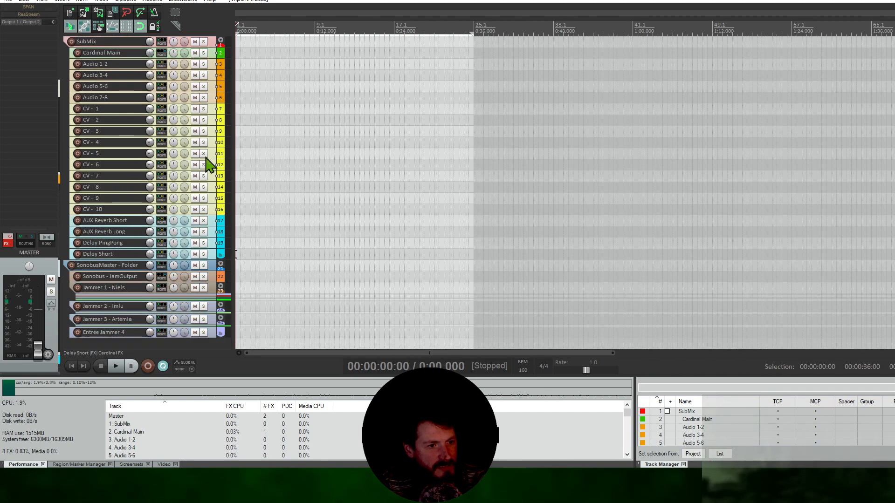
{"action": "left_click_drag", "start_coordinate": [218, 44], "coordinate": [213, 324]}
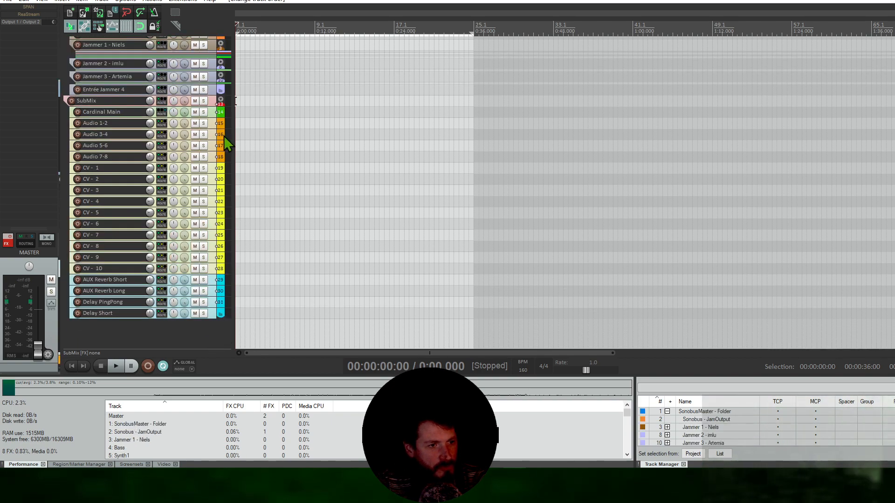
{"action": "left_click", "coordinate": [203, 333]}
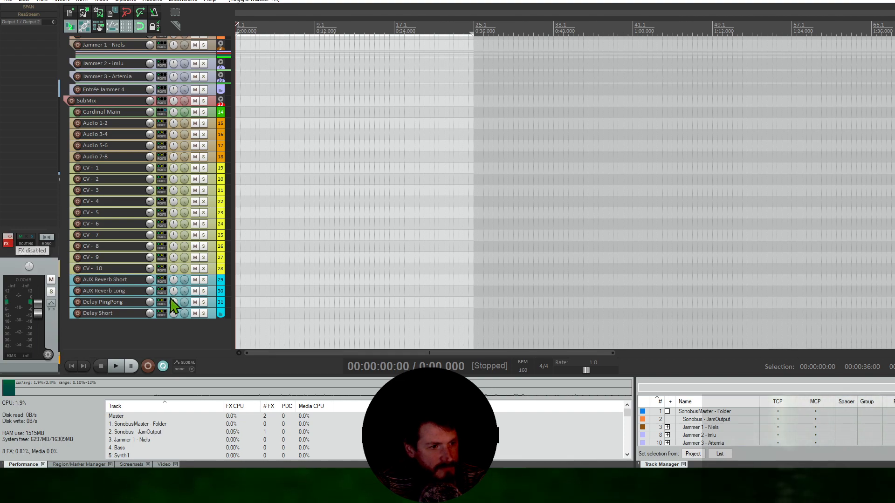
Re-enable the master track's SPAN and ReaStream effect chain and save the project.
{"action": "scroll", "coordinate": [212, 330], "scroll_direction": "up", "scroll_amount": 1}
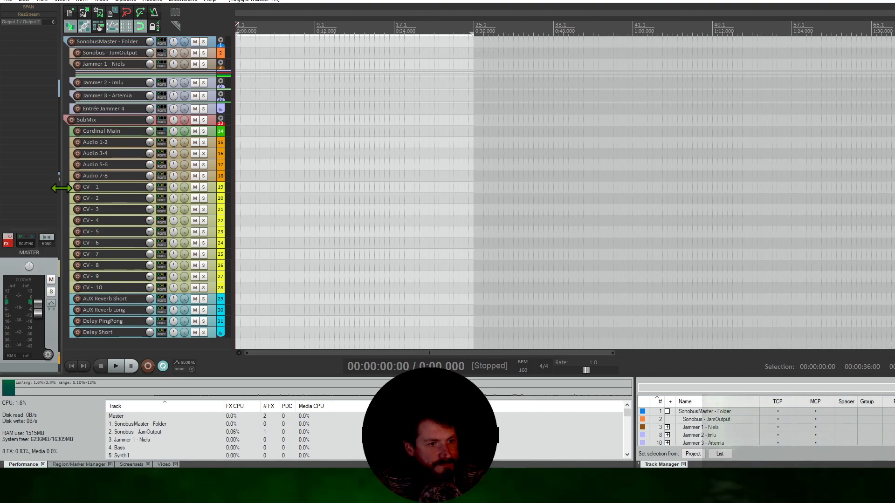
{"action": "left_click", "coordinate": [7, 242]}
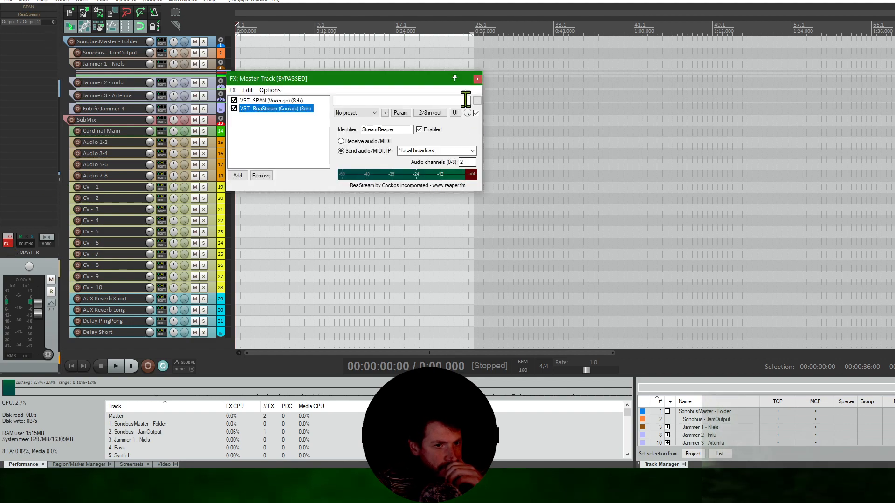
{"action": "left_click", "coordinate": [477, 80]}
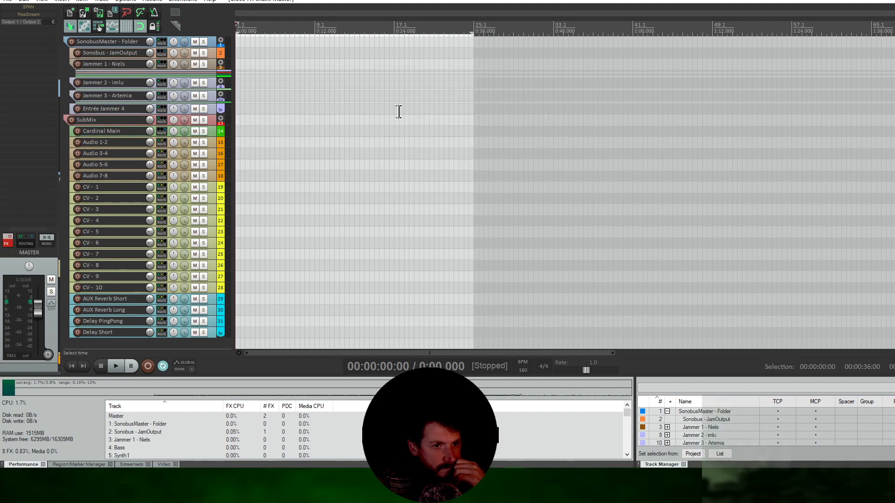
{"action": "left_click", "coordinate": [10, 237]}
{"action": "left_click", "coordinate": [8, 1]}
{"action": "left_click", "coordinate": [32, 41]}
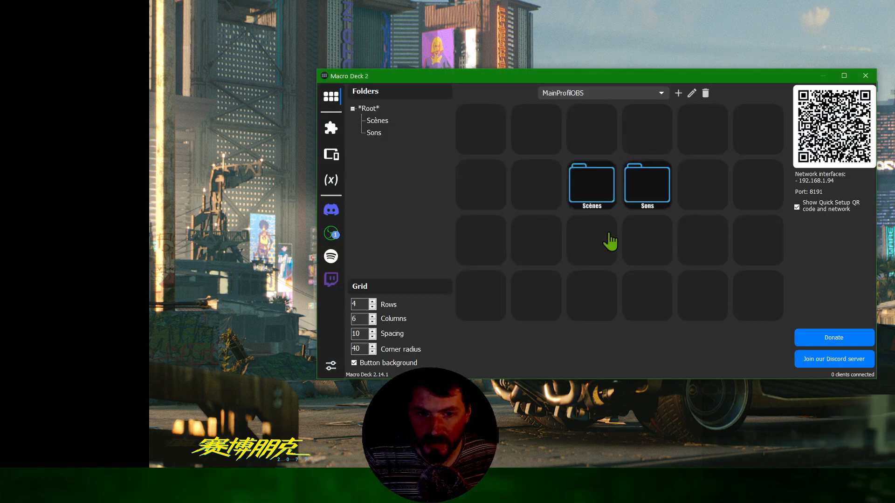
Switch to Macro Deck, open the Scènes folder and bring up the available actions for the Tchat button.
{"action": "left_click", "coordinate": [378, 121]}
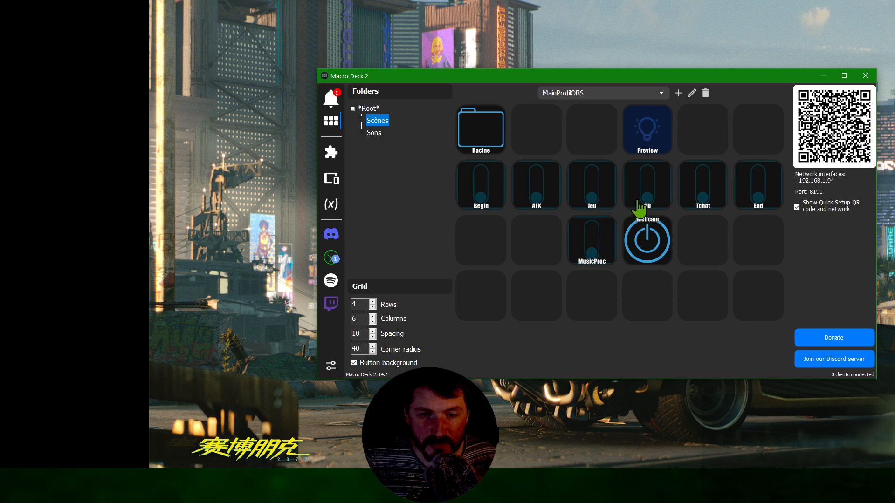
{"action": "right_click", "coordinate": [700, 200]}
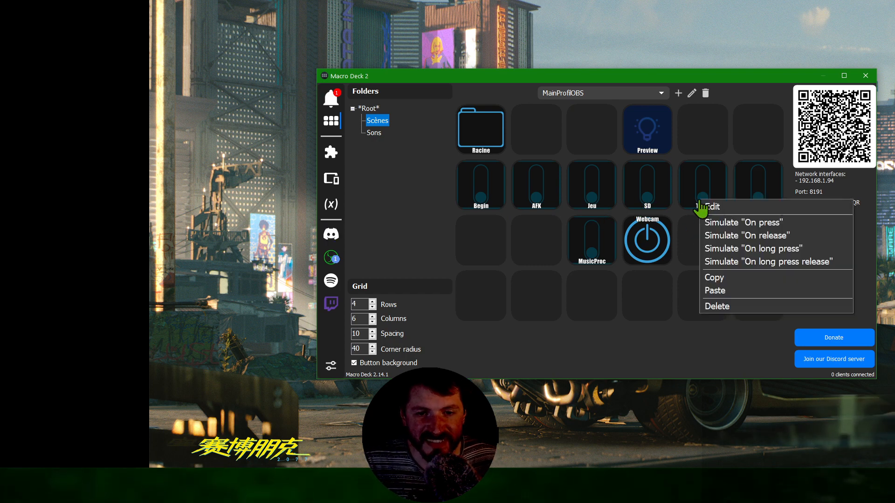